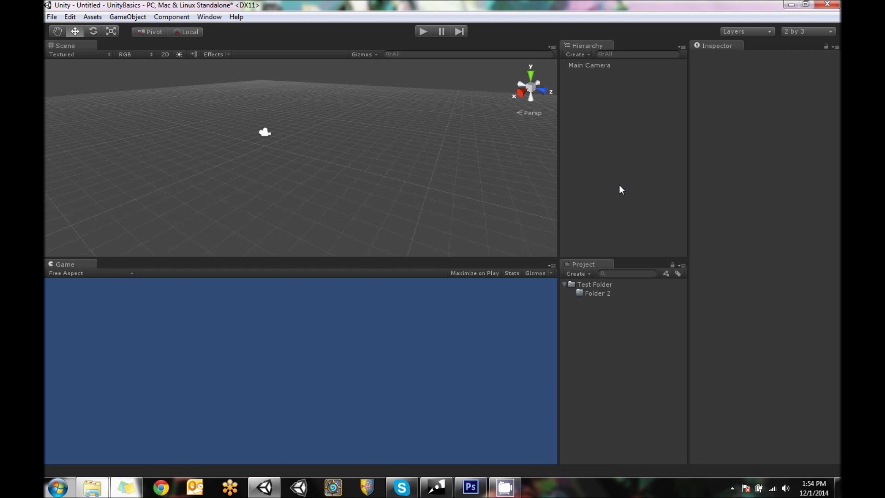
Import the Character Controller package with all its assets into the project
click(92, 18)
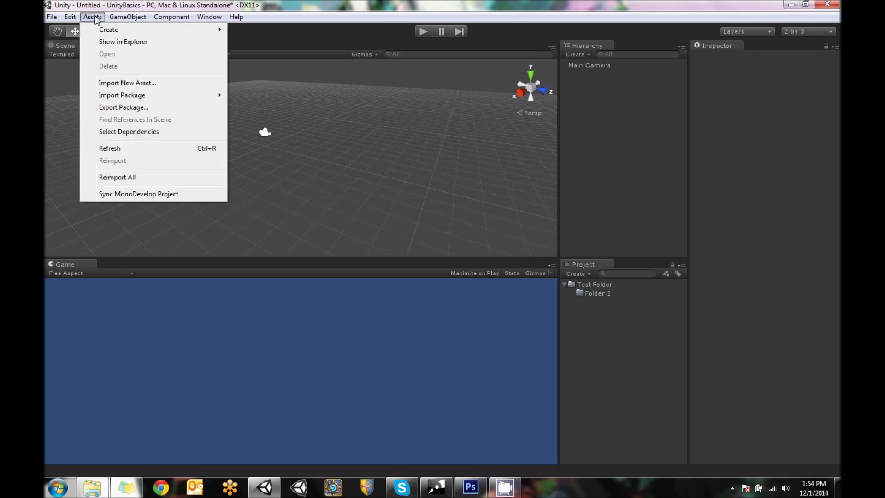
mouse_move(200, 97)
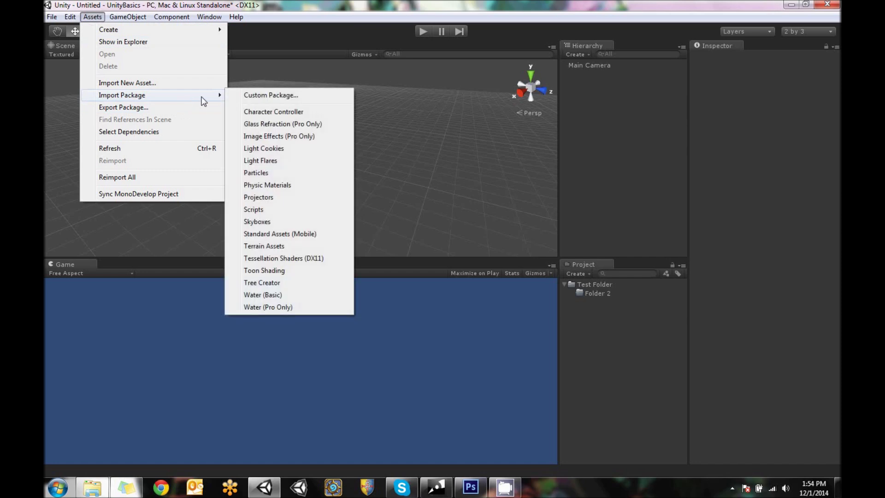
click(300, 113)
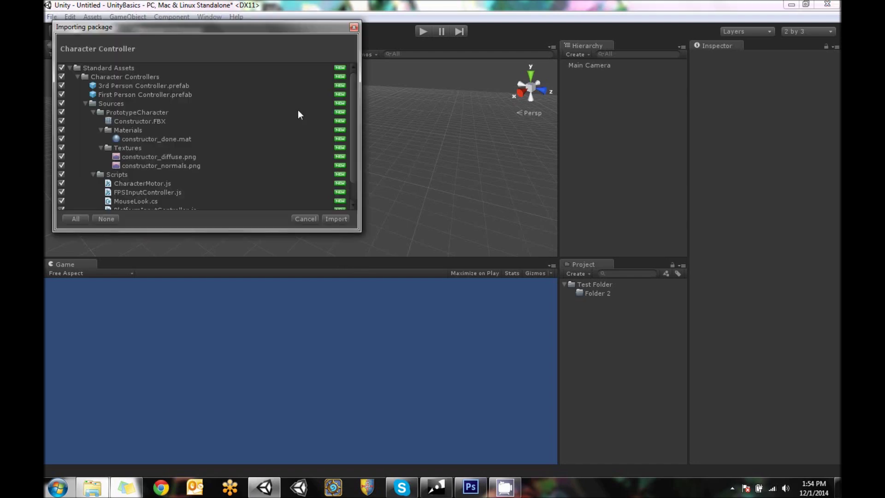
scroll(206, 117, down, 1)
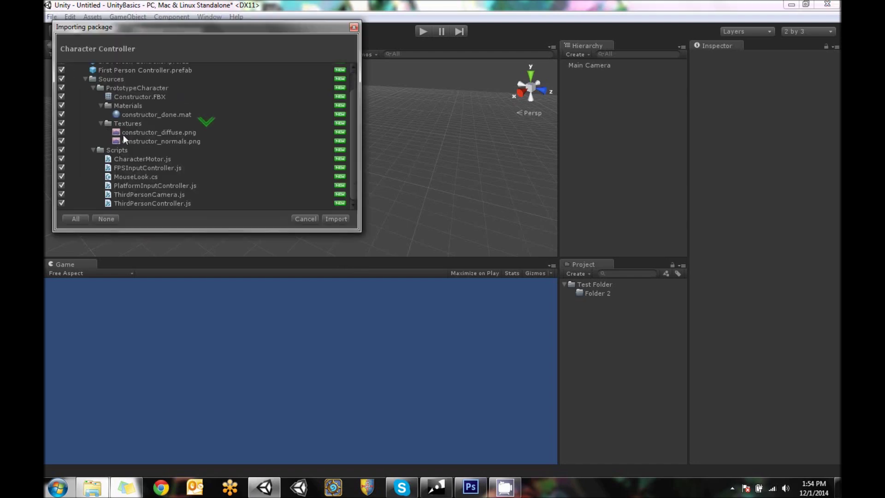
scroll(147, 208, up, 1)
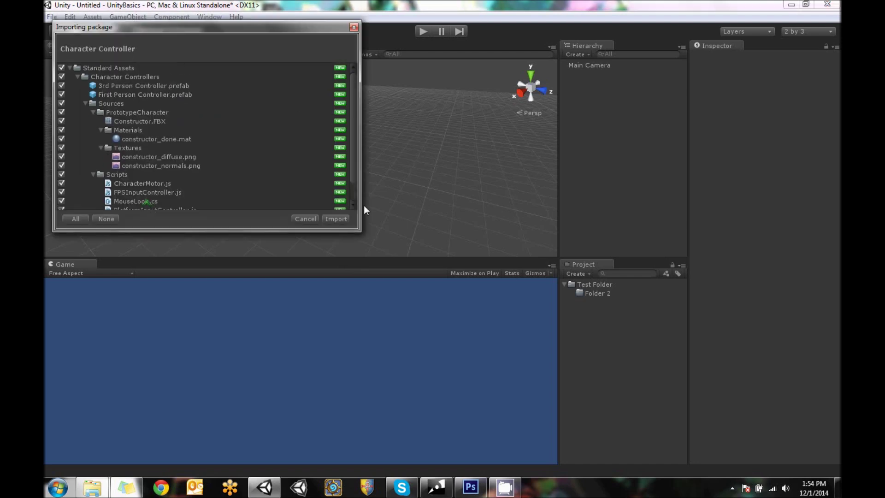
click(338, 219)
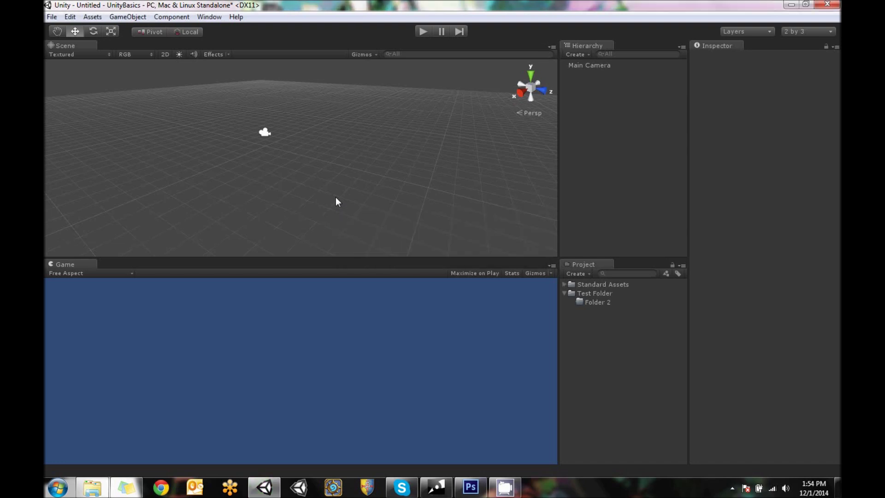
Expand Standard Assets and its Character Controllers folder, and examine the 3rd Person Controller prefab's components
click(564, 293)
click(602, 286)
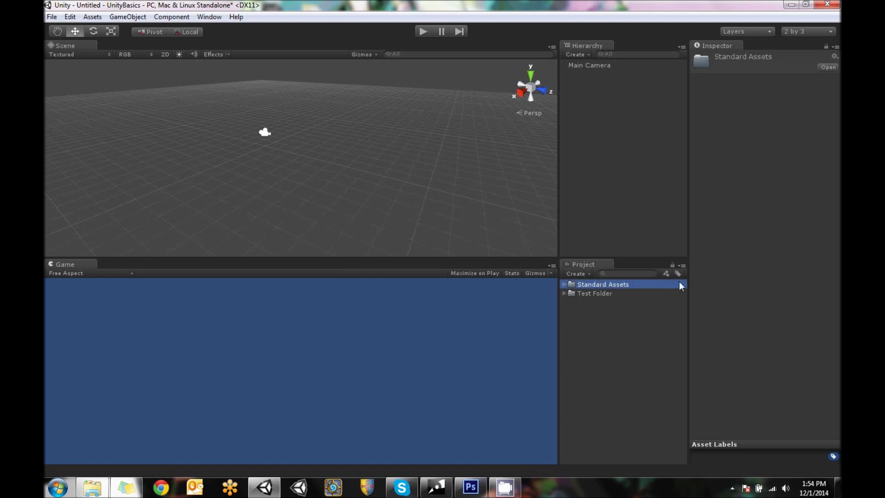
click(564, 284)
click(571, 293)
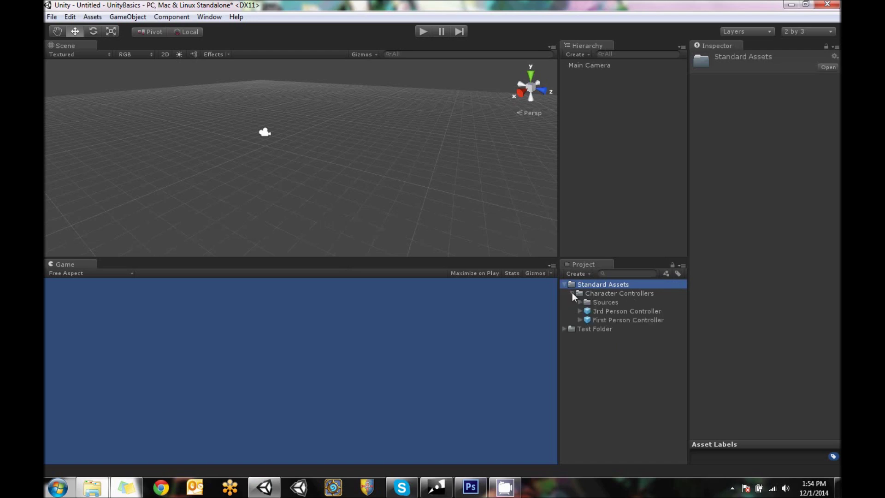
click(607, 311)
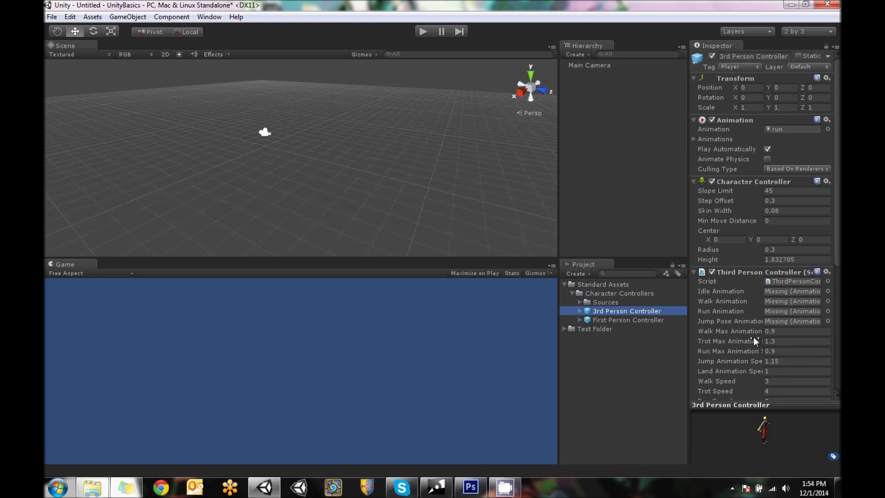
Add the First Person Controller prefab to the scene hierarchy and select the new instance
click(618, 320)
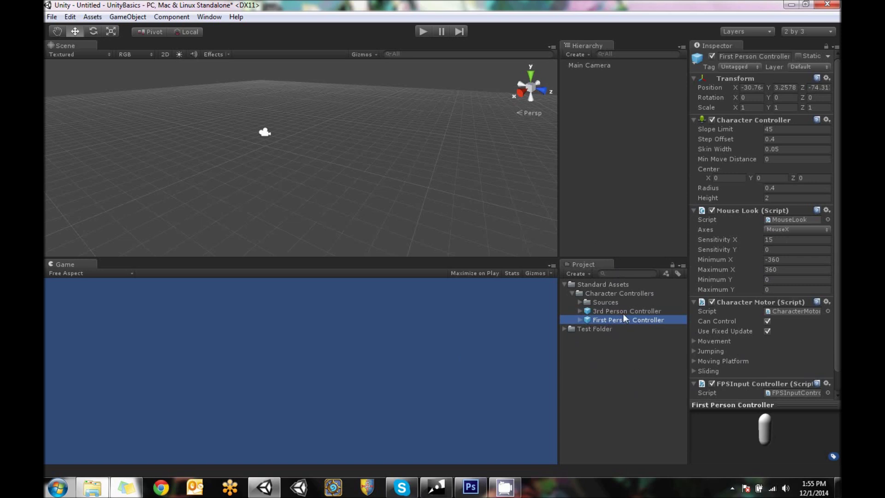
drag(623, 318, 614, 185)
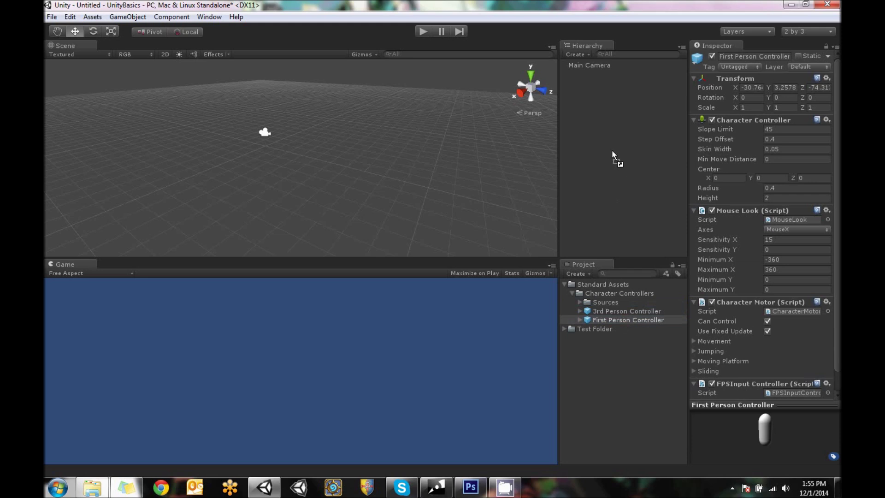
drag(612, 150, 612, 150)
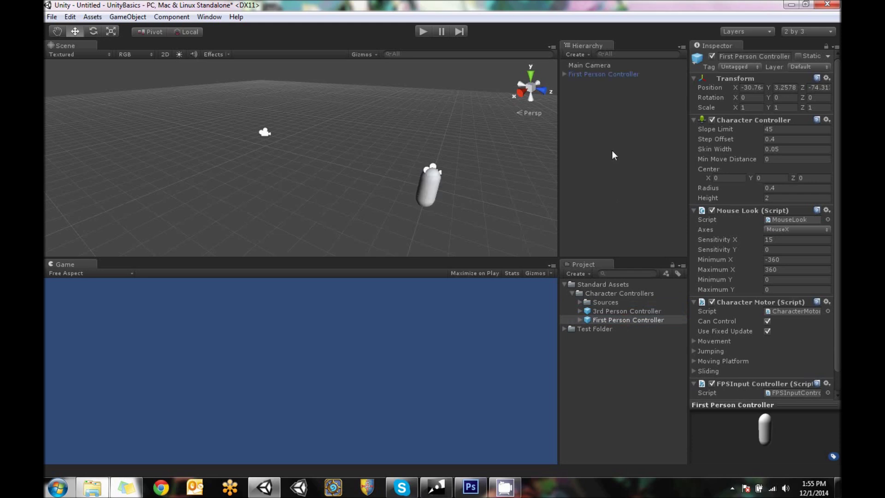
click(613, 74)
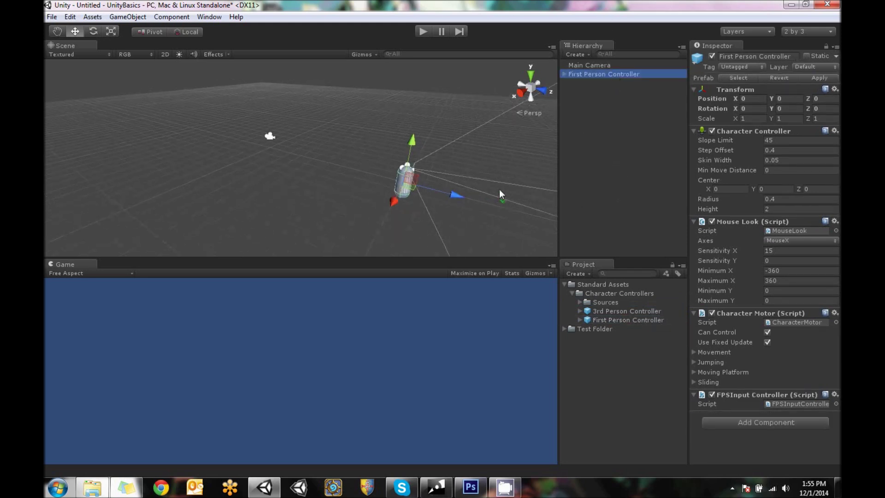
alt+drag(492, 184, 468, 177)
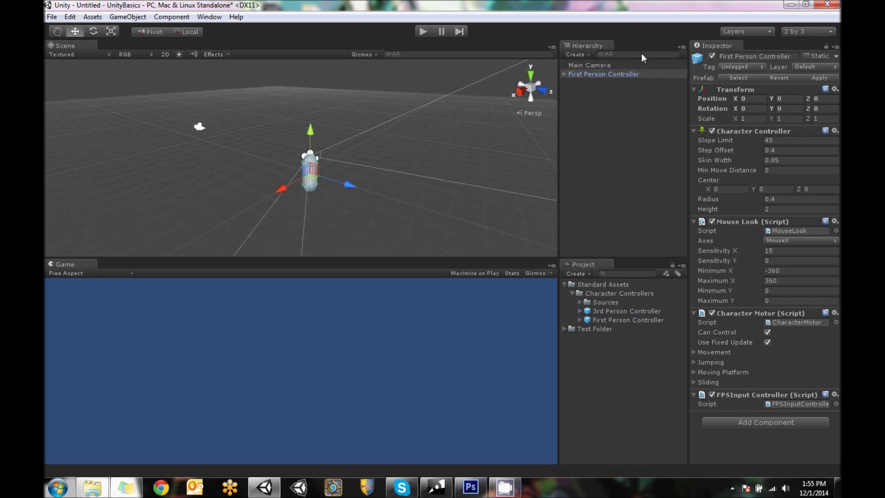
Delete the scene's original standalone Main Camera
click(599, 65)
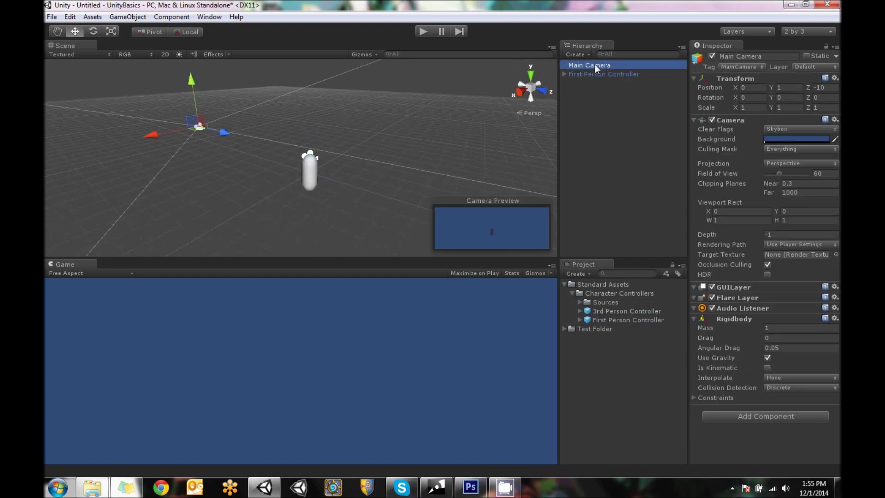
right_click(595, 64)
click(626, 124)
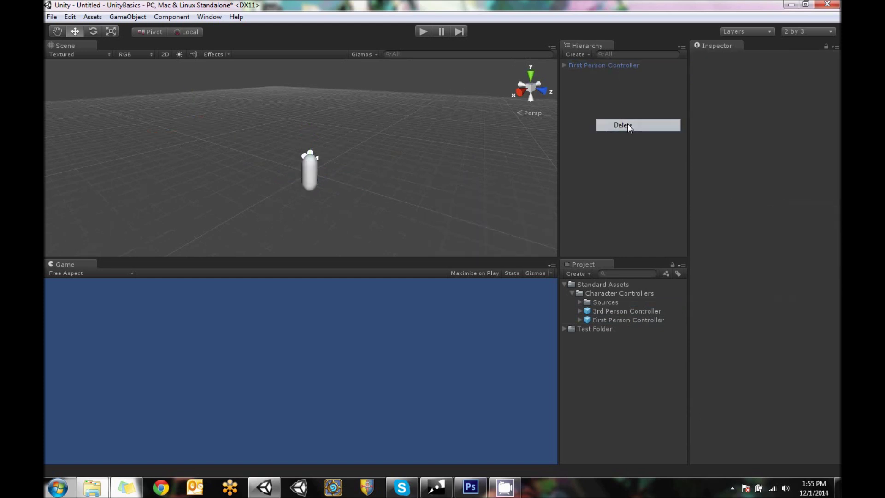
Expand the First Person Controller in the hierarchy and examine its Graphics and Main Camera children
click(594, 65)
click(564, 66)
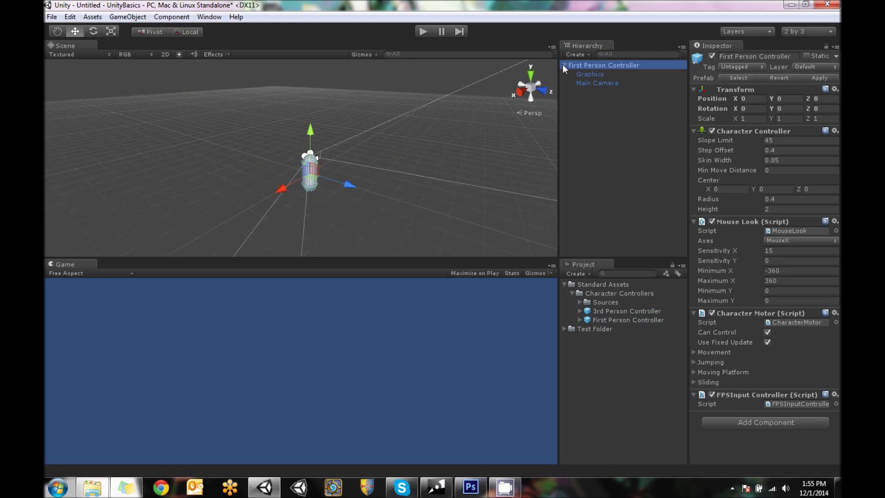
click(598, 75)
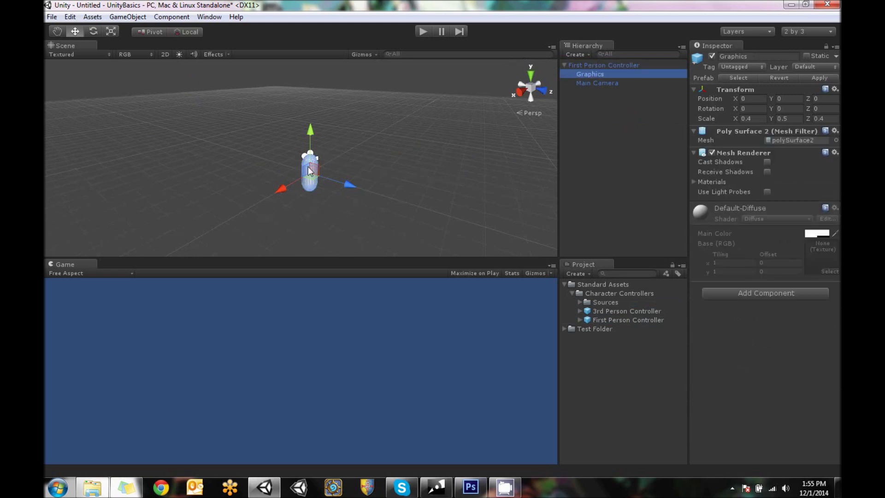
click(605, 83)
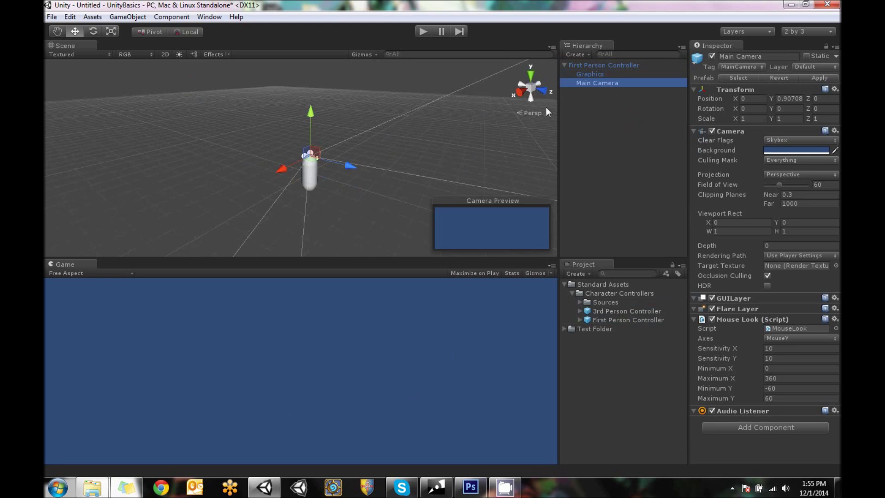
Run the scene in play mode to test the First Person Controller without a floor, and stop it
click(439, 137)
scroll(439, 137, down, 5)
scroll(432, 147, up, 2)
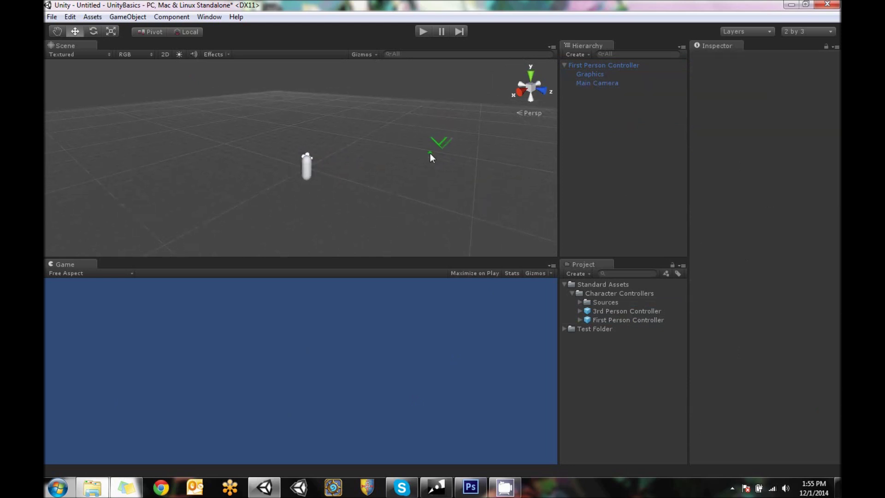
middle_drag(435, 183, 434, 184)
drag(435, 184, 431, 151)
key(w)
click(424, 31)
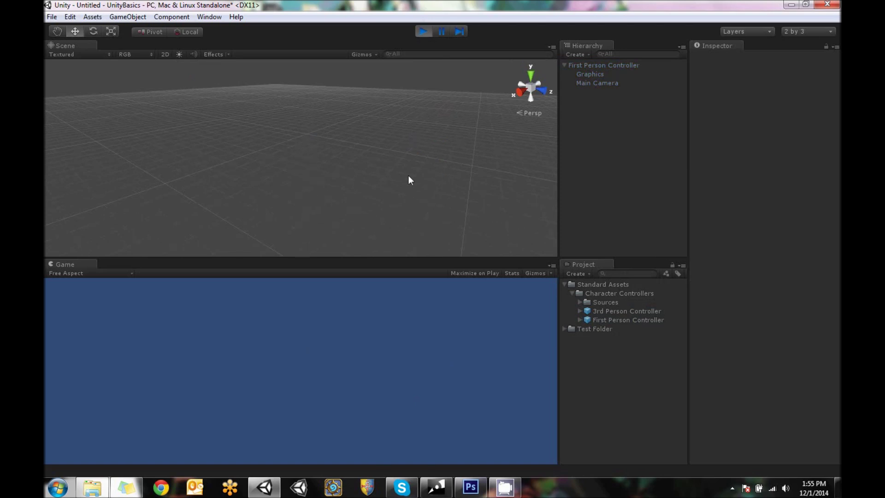
click(427, 31)
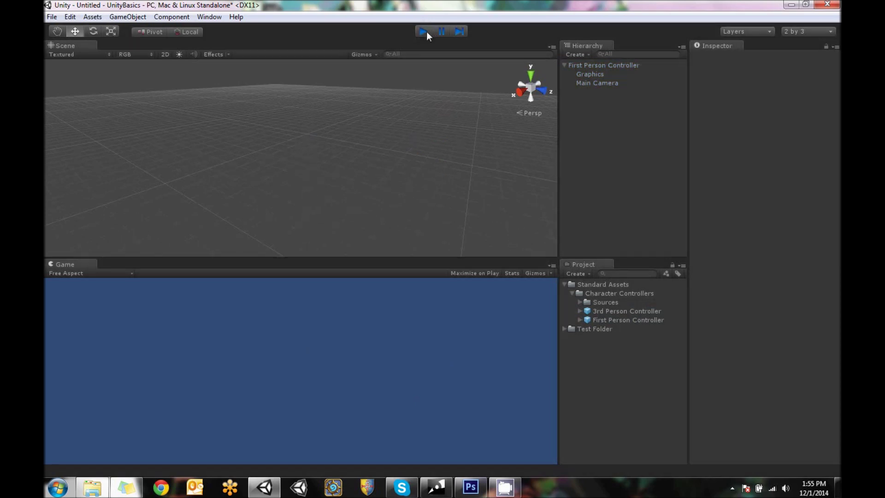
Collapse the First Person Controller in the hierarchy and create a cube in the scene
click(613, 65)
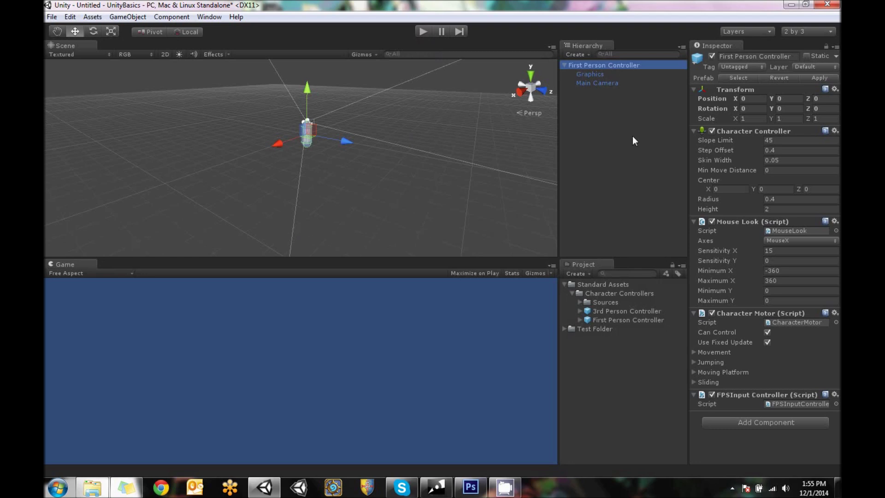
click(564, 64)
click(272, 165)
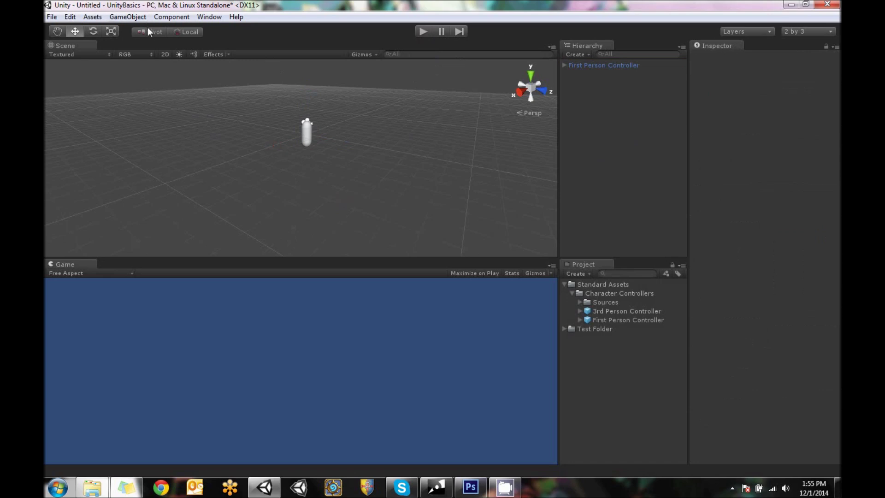
click(126, 18)
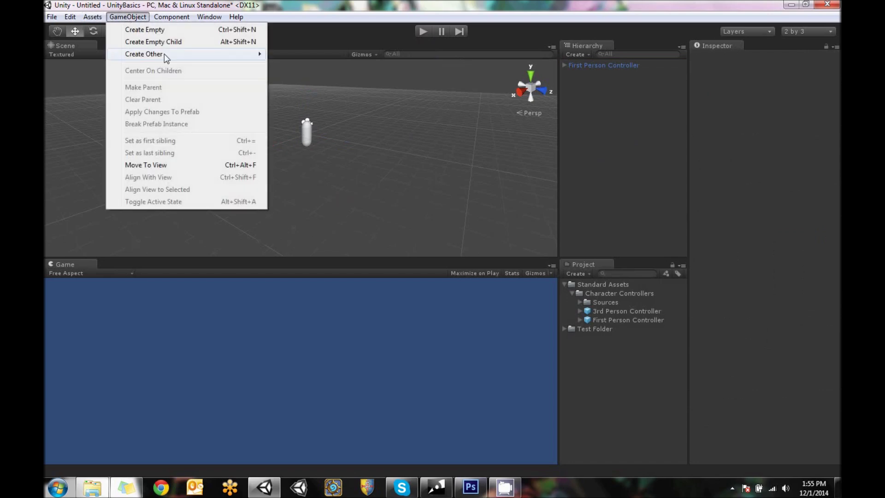
mouse_move(196, 58)
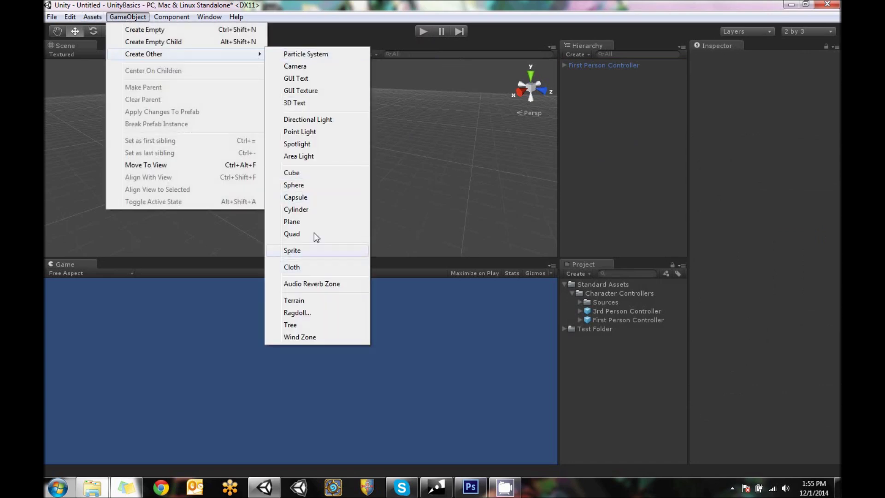
click(314, 173)
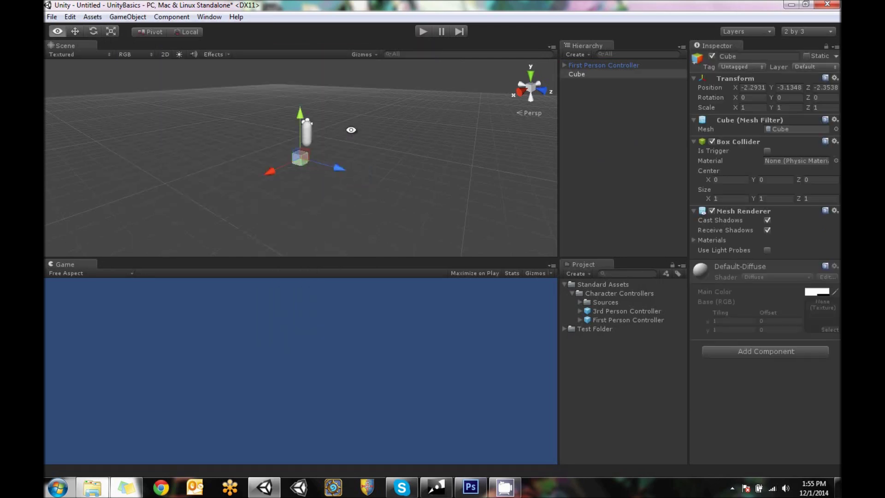
mouse_move(352, 130)
alt+mouse_down()
mouse_move(352, 142)
mouse_move(352, 128)
alt+mouse_up()
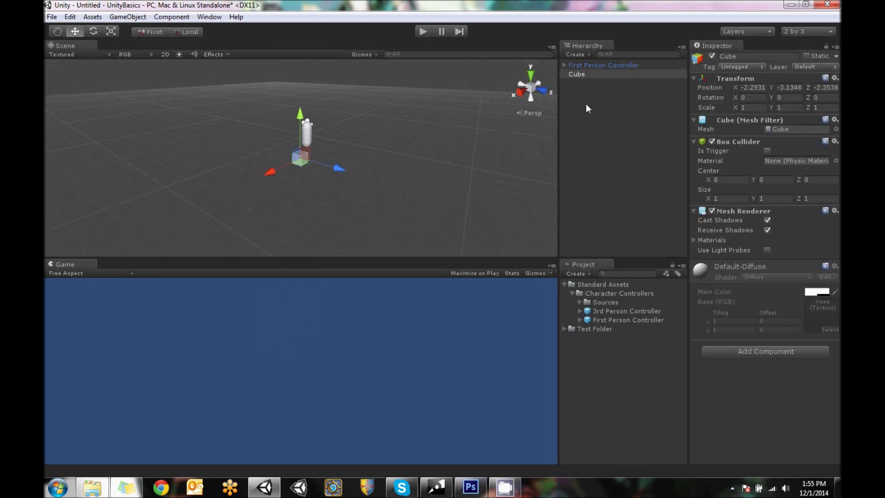
Set the cube's position to X 0, Y 0, Z 0
click(751, 87)
text(0)
click(789, 87)
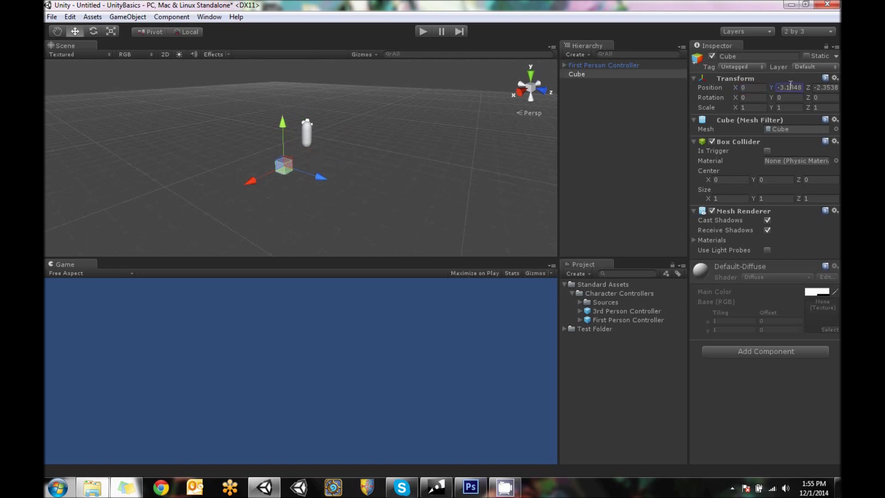
text(0)
click(820, 87)
text(0)
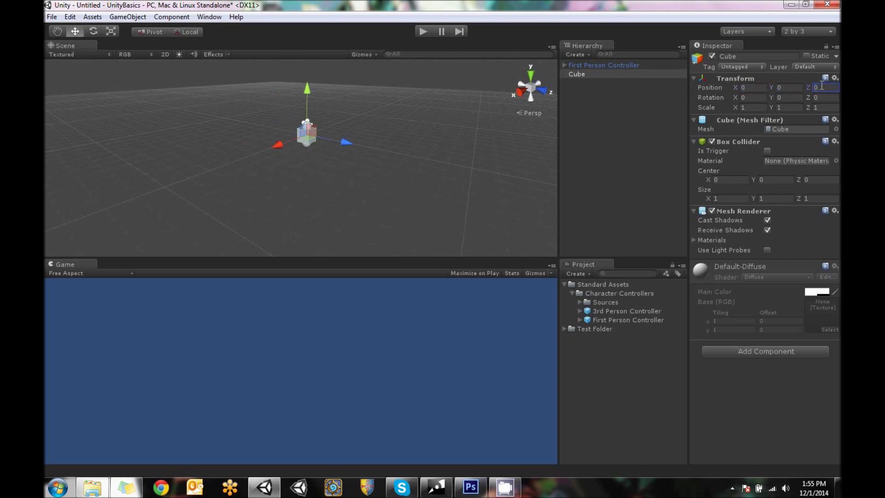
Scale the cube into a flat platform of about 6.58 in X and Z and 0.33 in Y
text(r)
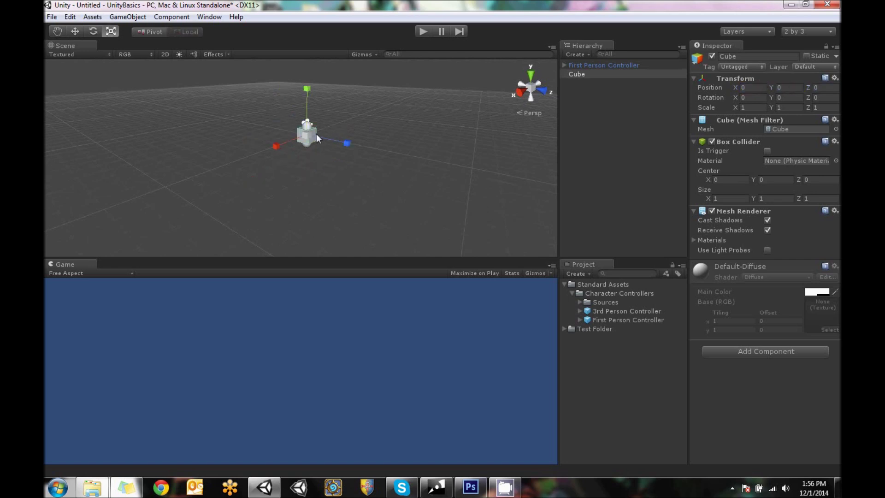
drag(316, 134, 627, 120)
drag(305, 88, 308, 128)
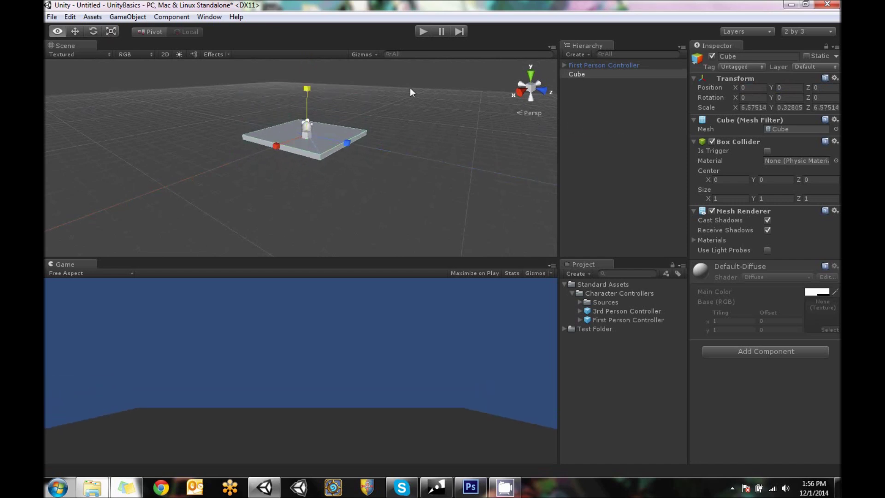
alt+drag(410, 88, 395, 112)
scroll(347, 171, up, 5)
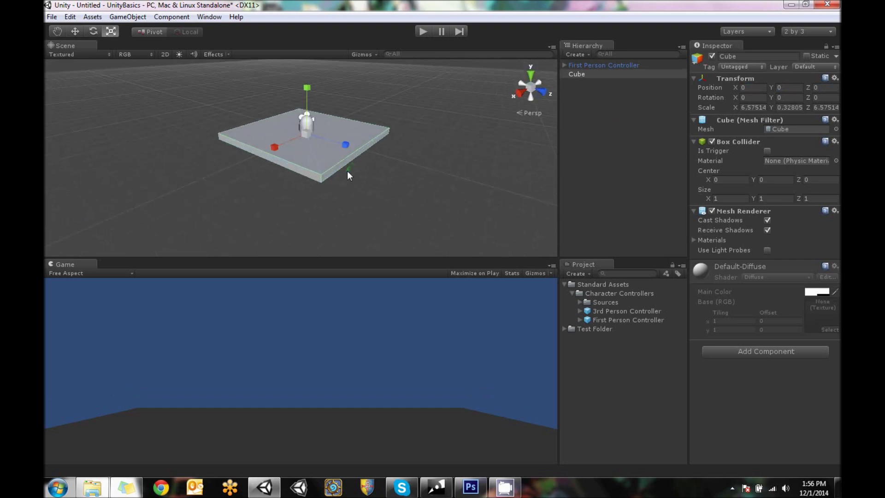
Move the platform cube straight down to Y -2, below the First Person Controller
click(75, 31)
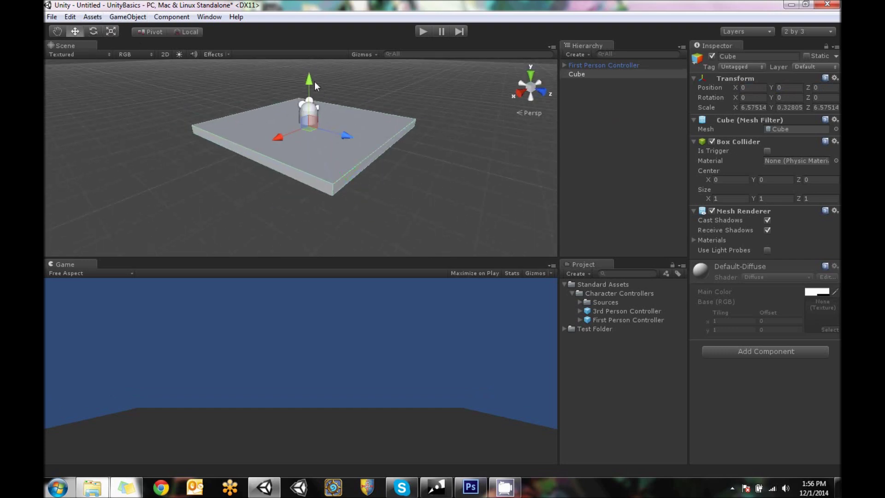
ctrl+drag(309, 85, 308, 129)
alt+drag(386, 142, 429, 165)
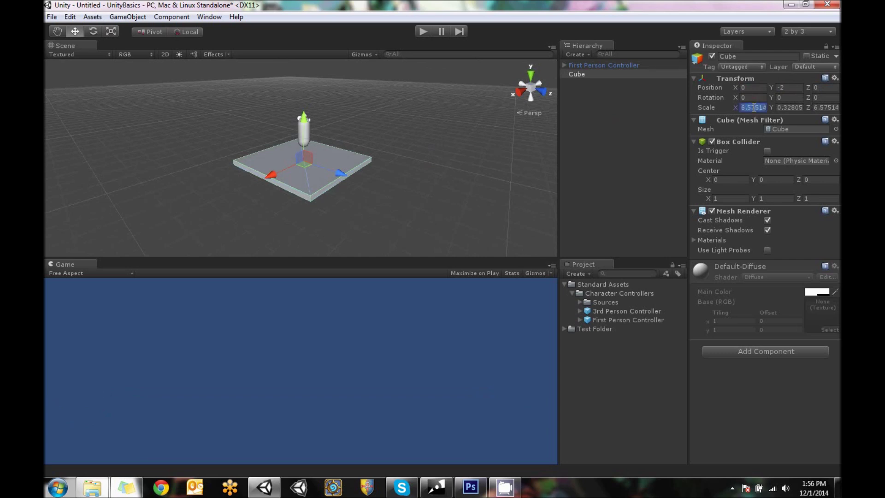
Set the platform cube's scale to X 20, Y 0.5, Z 20
text(20)
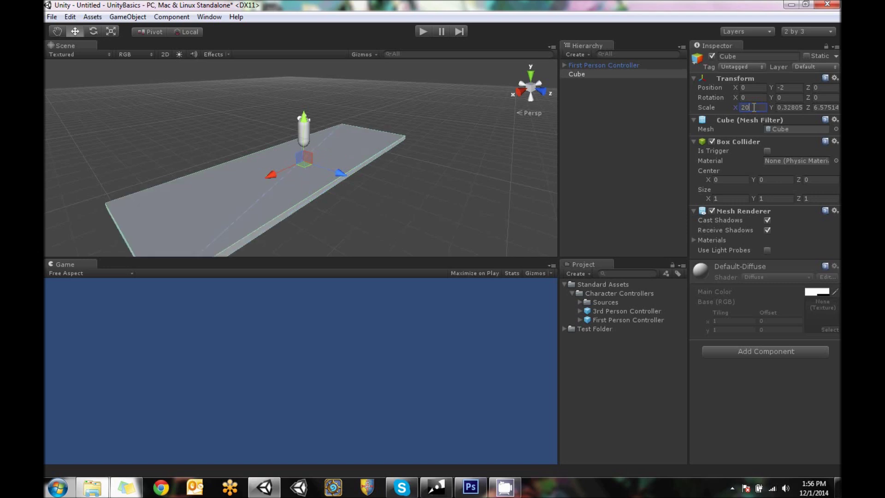
click(818, 107)
text(20)
click(792, 106)
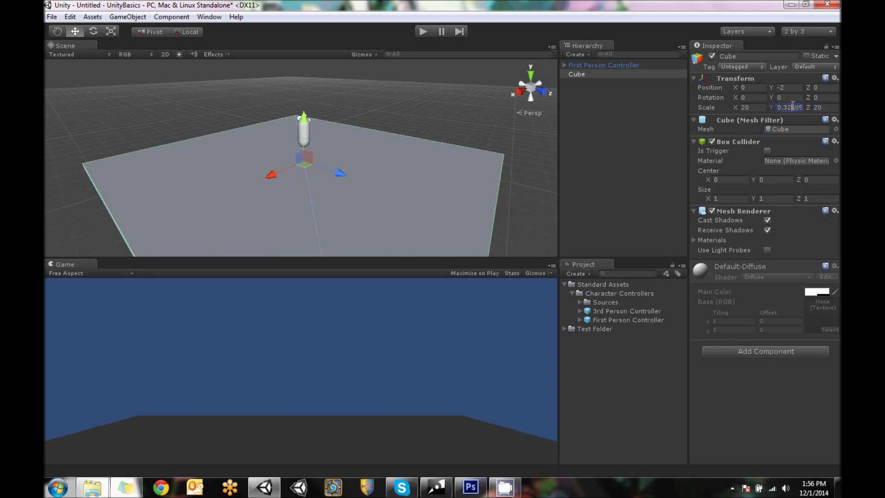
key(BackSpace)
text(0.5)
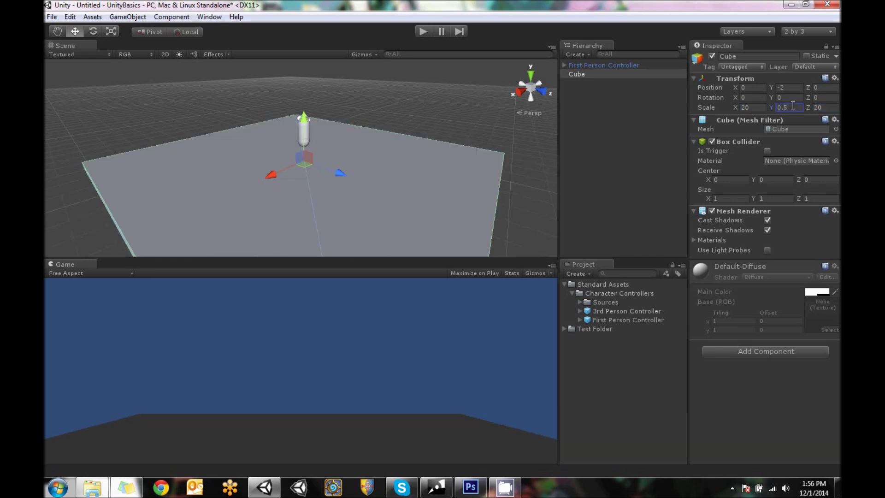
Play-test the scene by walking and jumping the First Person Controller around the platform, and stop play mode
scroll(297, 189, down, 5)
alt+drag(397, 175, 420, 169)
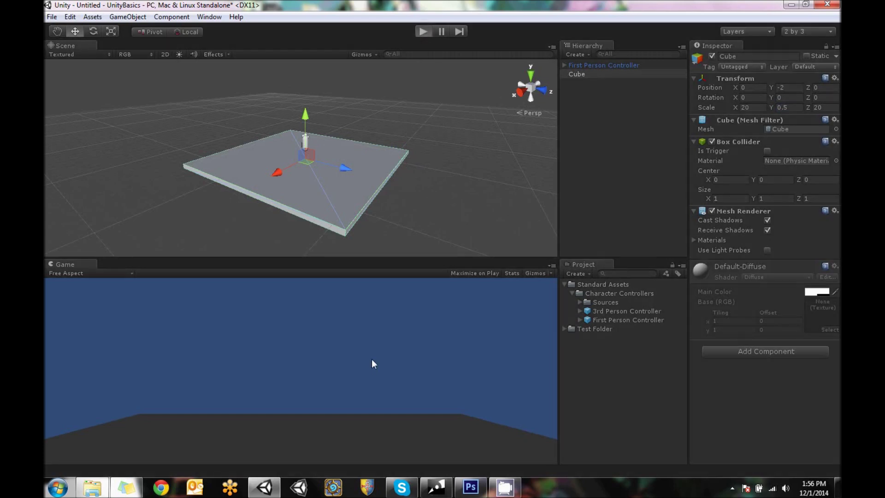
key(ctrl+p)
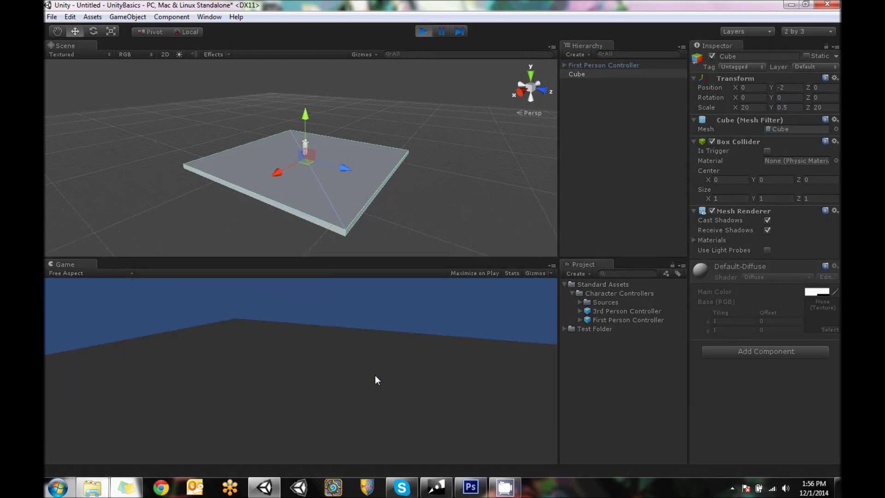
key(a)
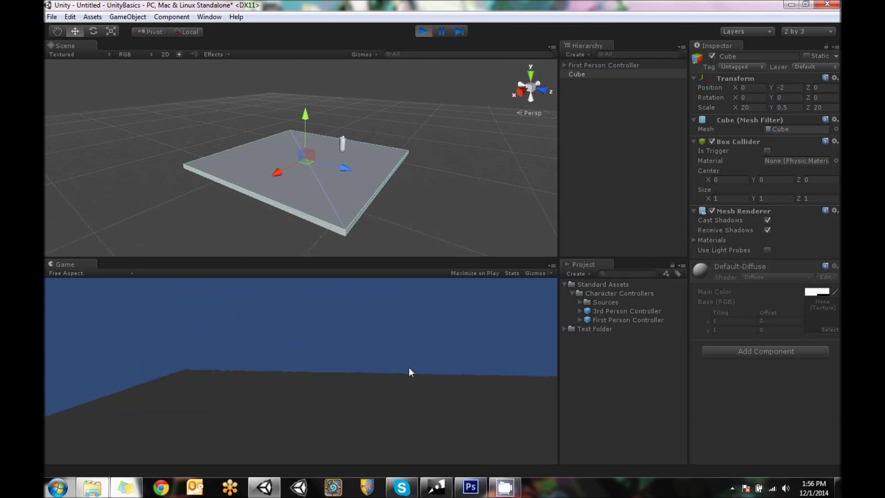
key(w)
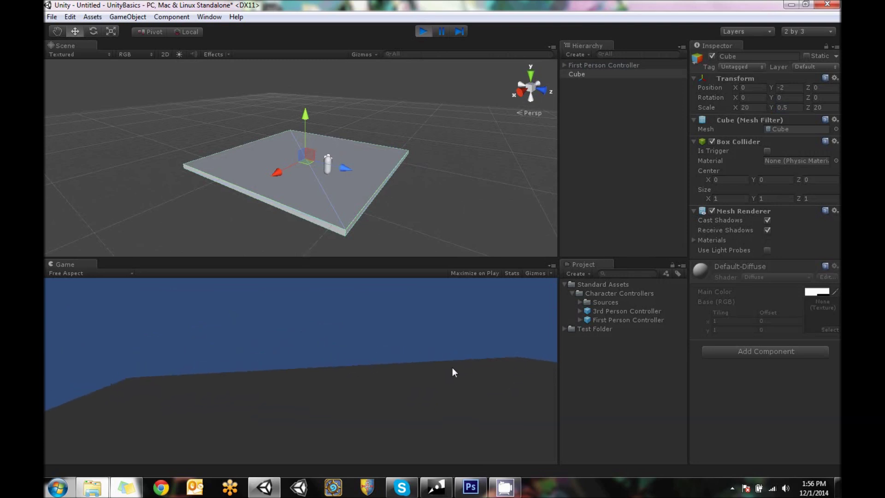
key(d)
key(w)
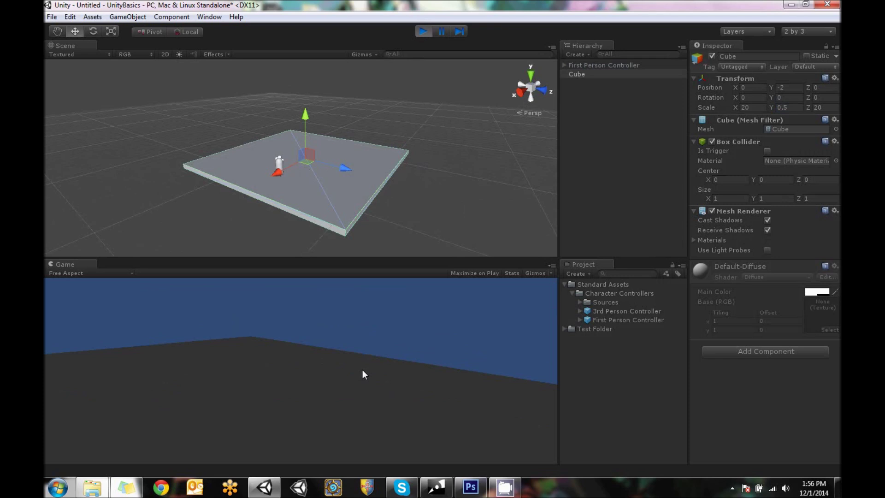
key(w)
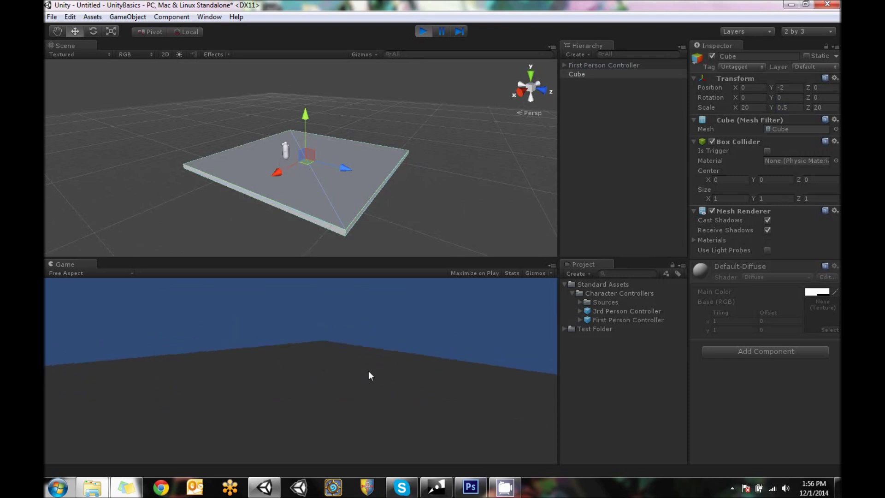
key(space)
key(space)
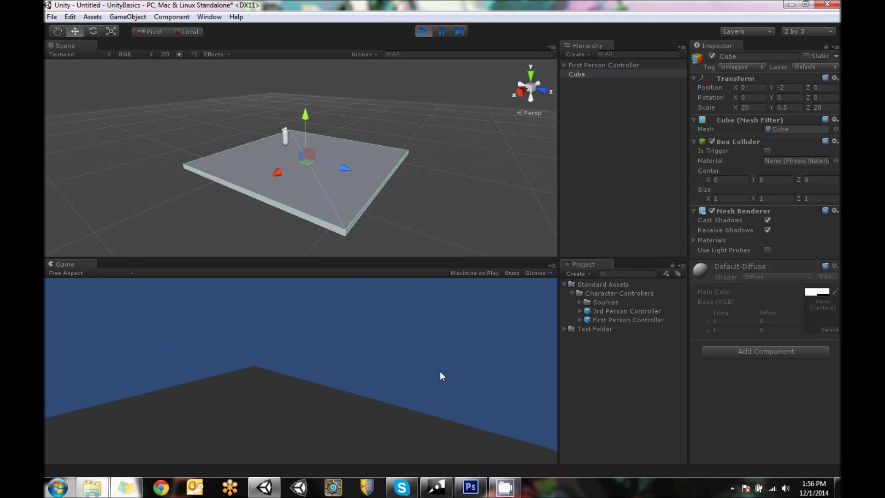
key(s)
key(w)
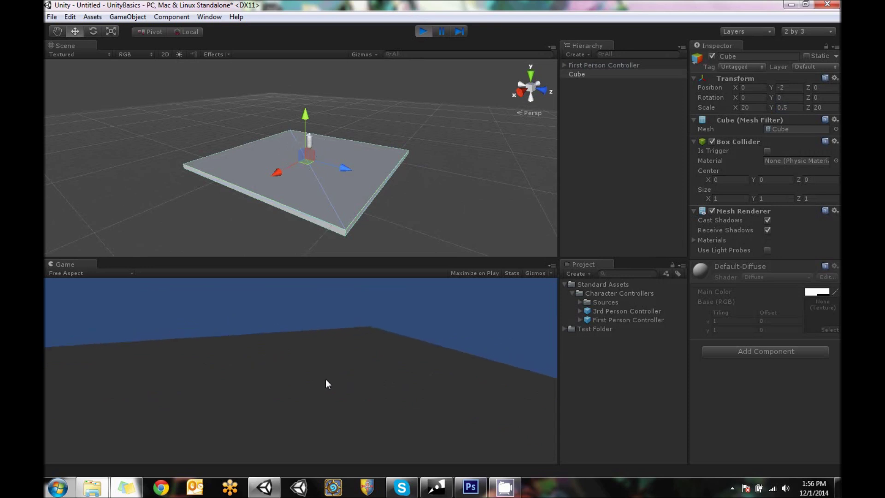
key(w)
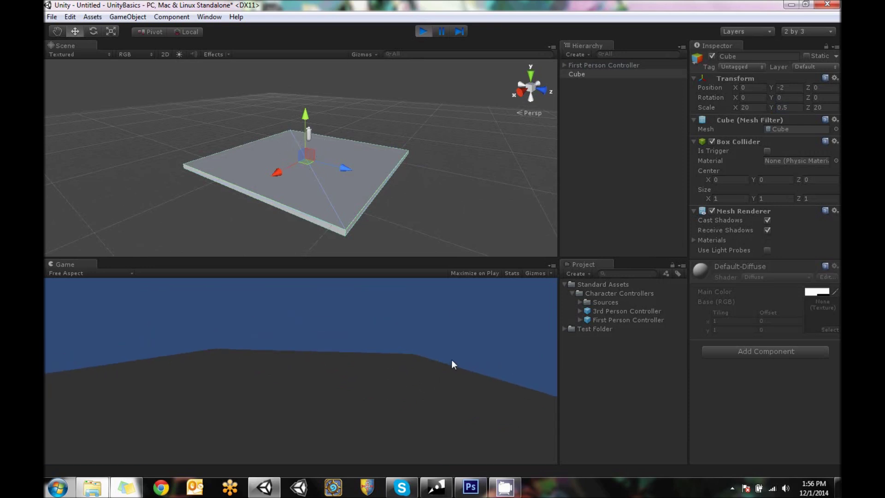
click(422, 31)
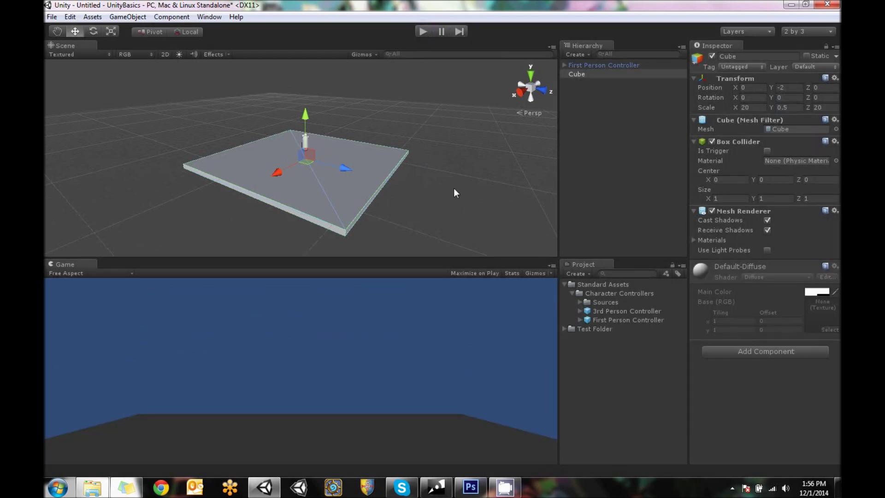
Add a directional light to the scene
click(638, 134)
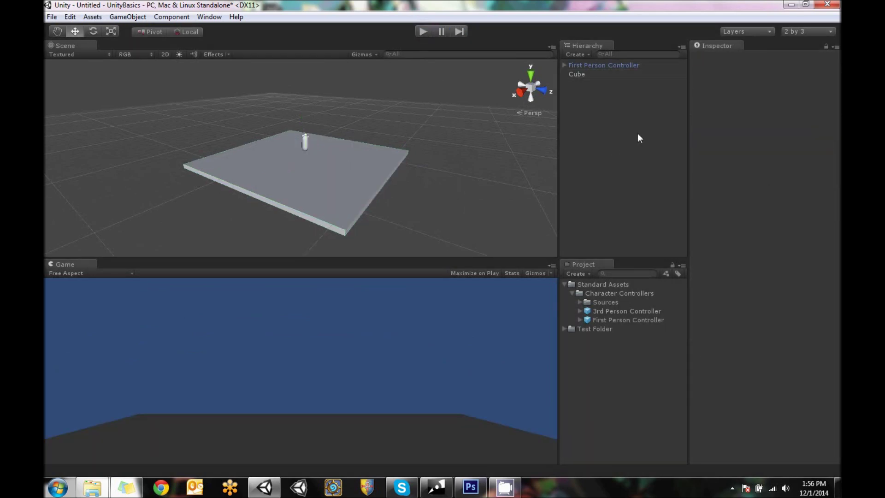
click(127, 17)
mouse_move(256, 55)
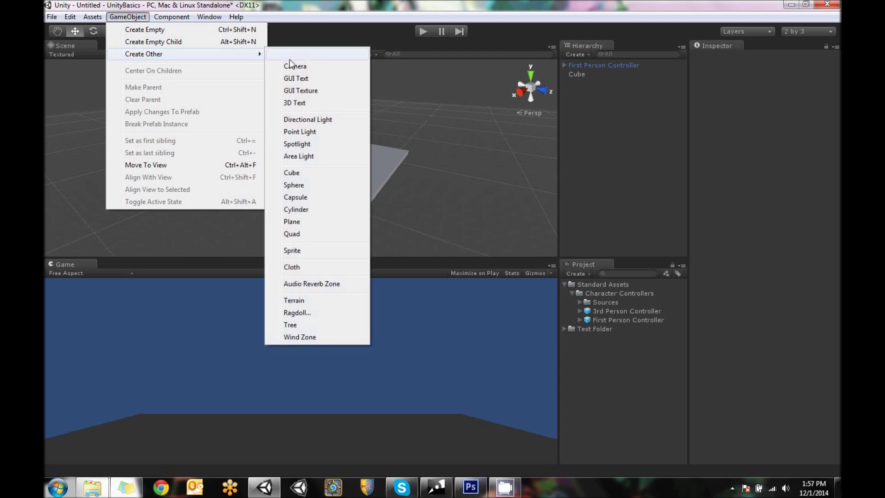
click(314, 120)
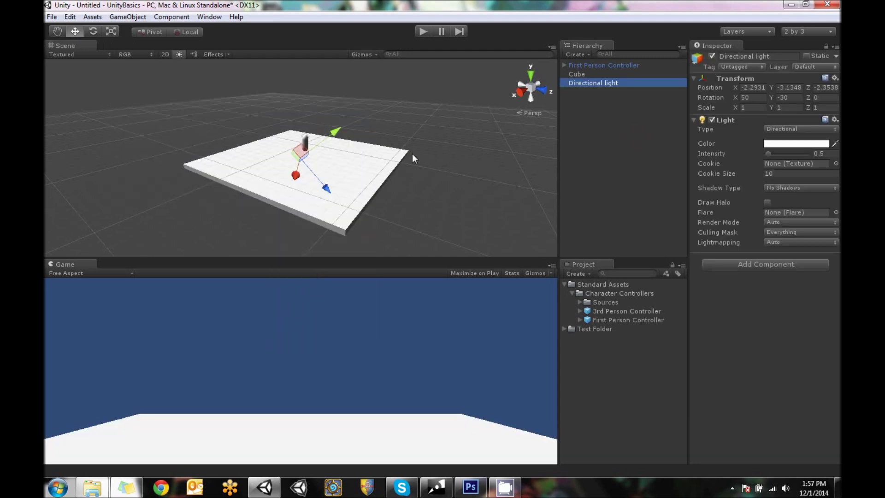
Examine the lit First Person Controller capsule up close and inspect its Graphics child object
alt+drag(435, 203, 410, 187)
scroll(354, 194, up, 2)
scroll(355, 194, down, 1)
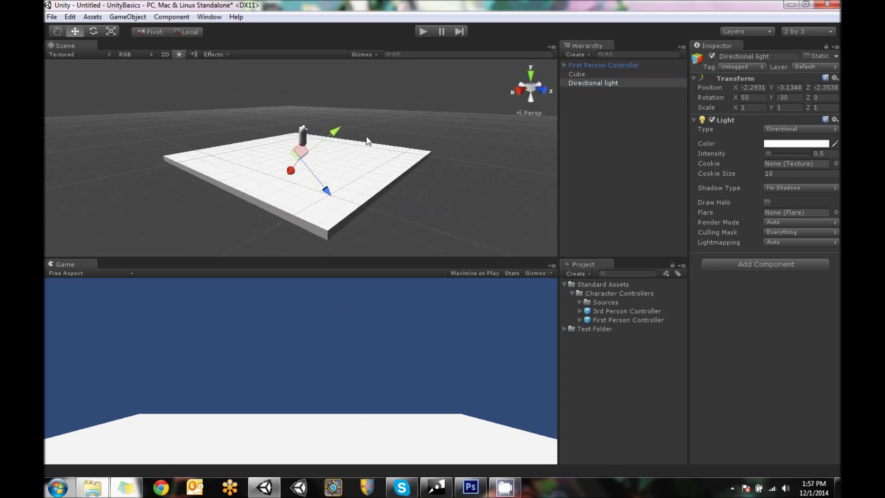
scroll(366, 140, up, 5)
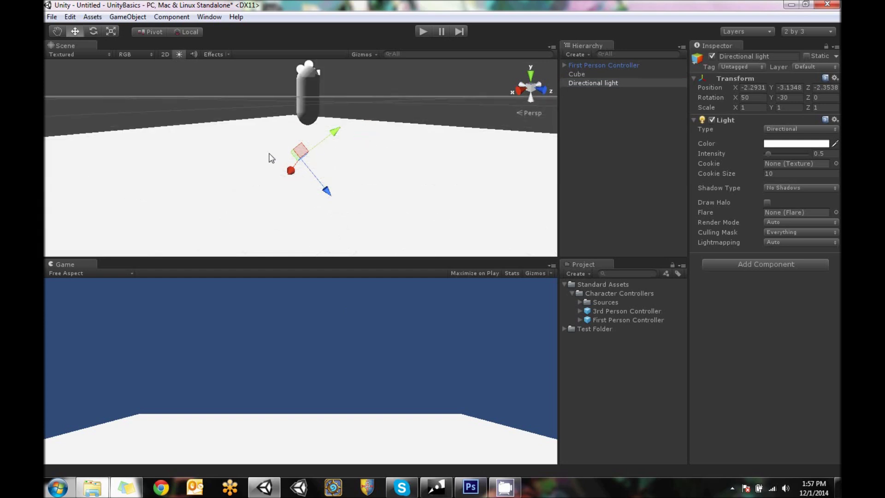
alt+drag(373, 120, 392, 119)
middle_drag(397, 98, 393, 139)
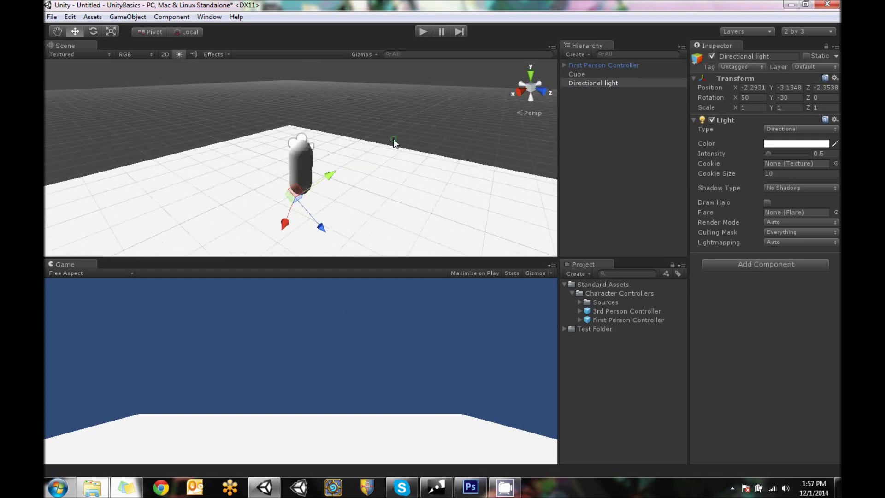
click(299, 154)
alt+drag(299, 154, 409, 128)
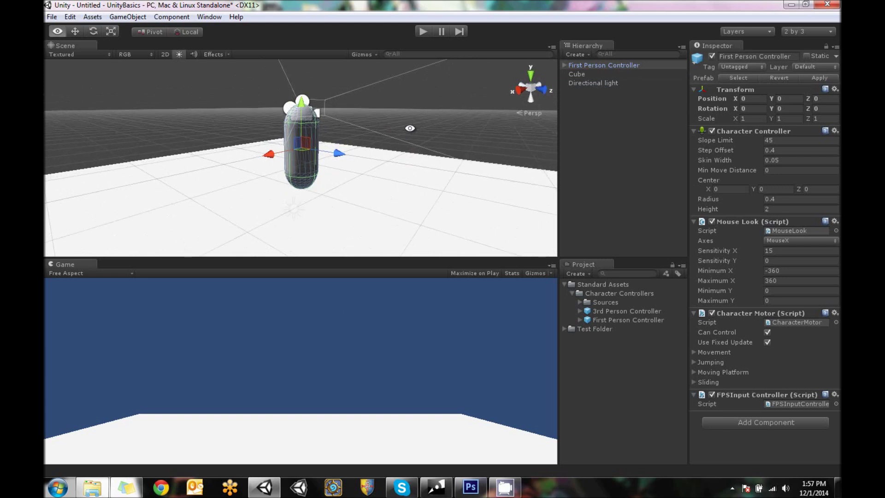
click(563, 65)
click(596, 73)
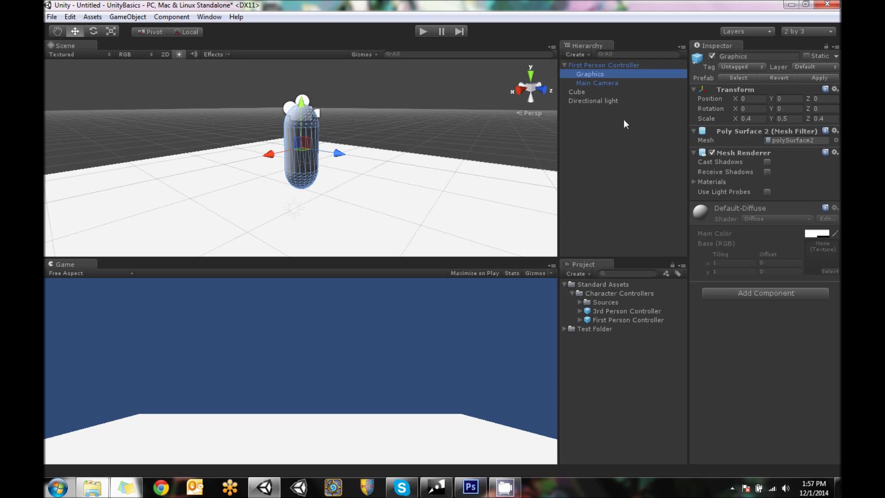
Rename the First Person Controller object in the scene to Player
click(596, 66)
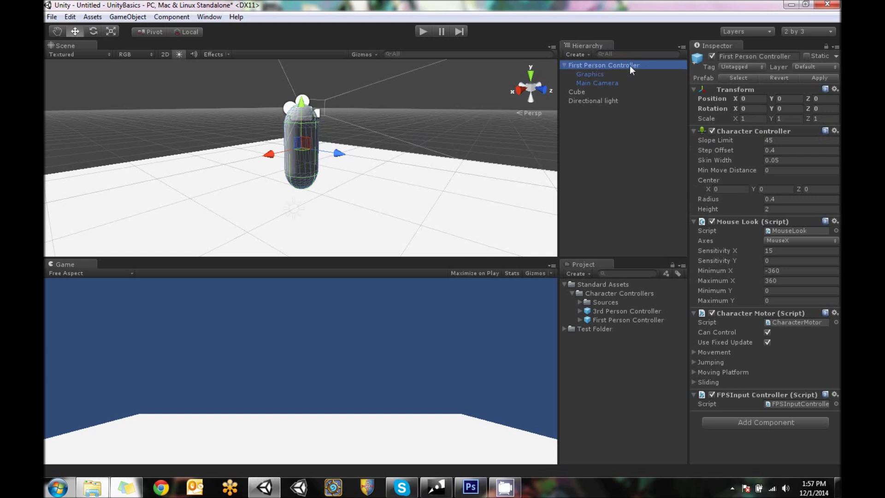
click(764, 56)
text(Player)
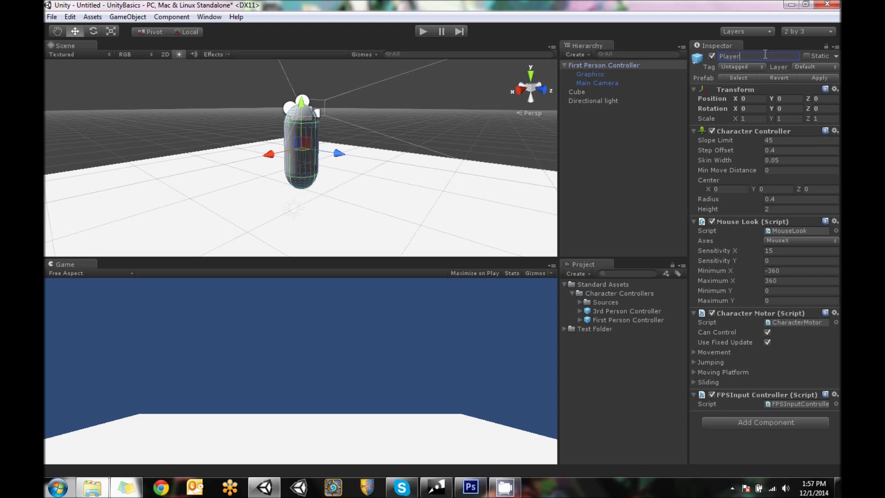
key(Return)
Rename the Player's Graphics child object to Player Model
click(590, 76)
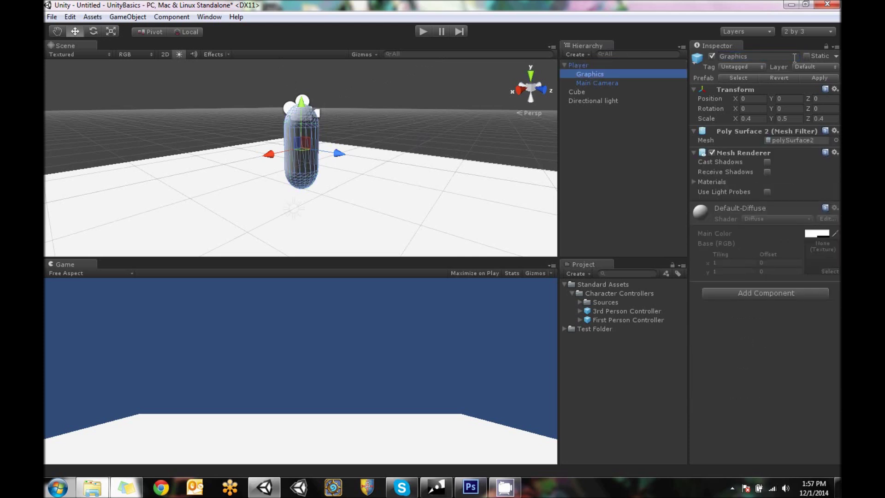
click(762, 56)
text(Player Model)
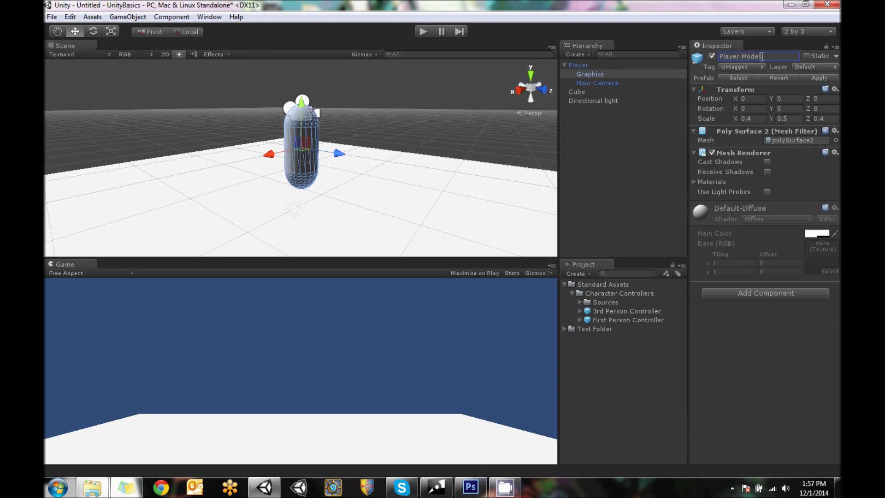
key(Return)
Rename the Player's Main Camera child object to Player Camera
click(590, 84)
click(773, 55)
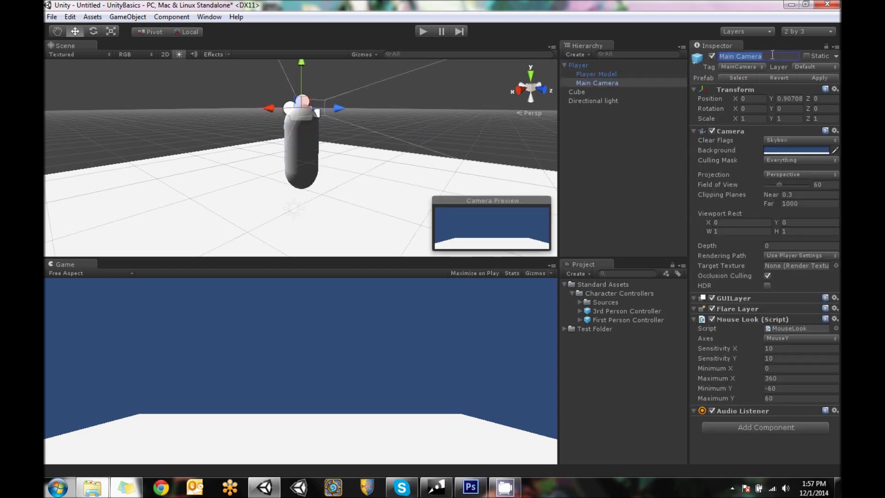
text(Player Camera)
key(Return)
Assign the Player tag to the parent Player object
click(576, 65)
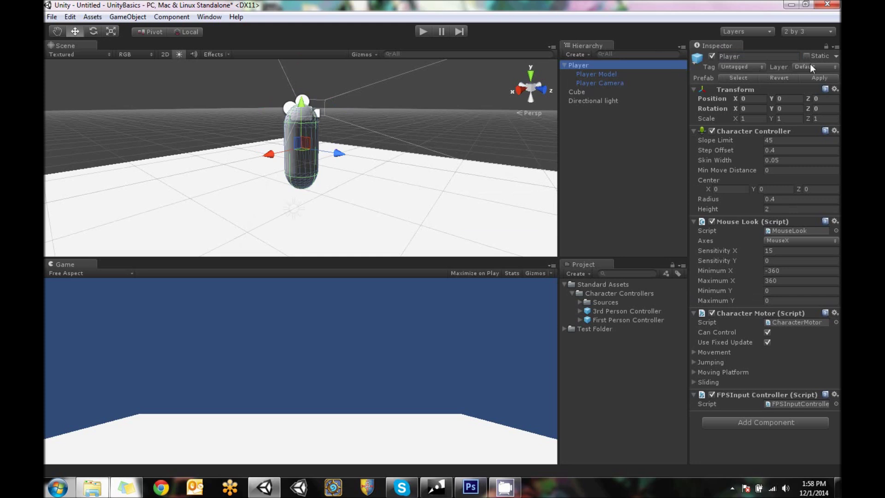
click(751, 70)
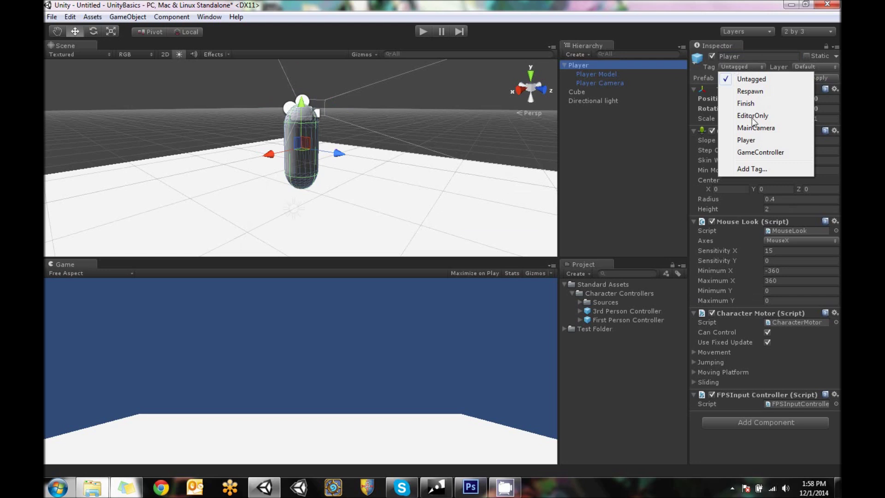
click(742, 144)
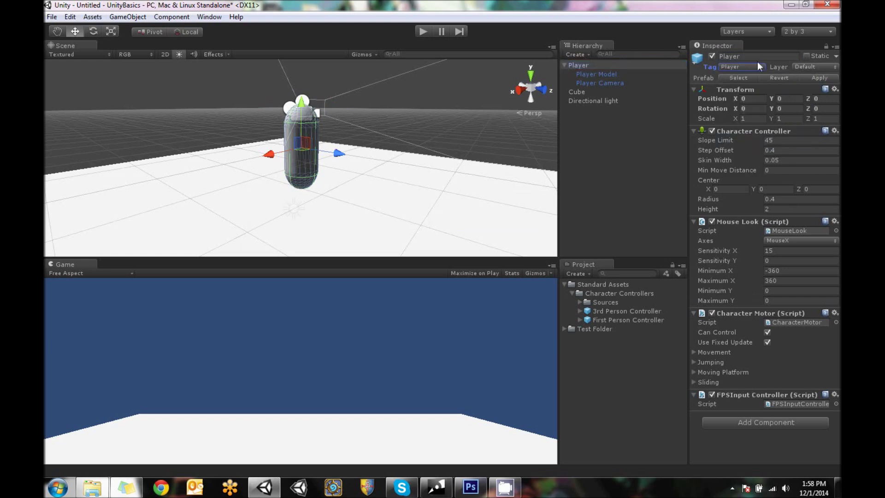
Review the components on the Player Model, Player Camera and parent Player objects
click(587, 73)
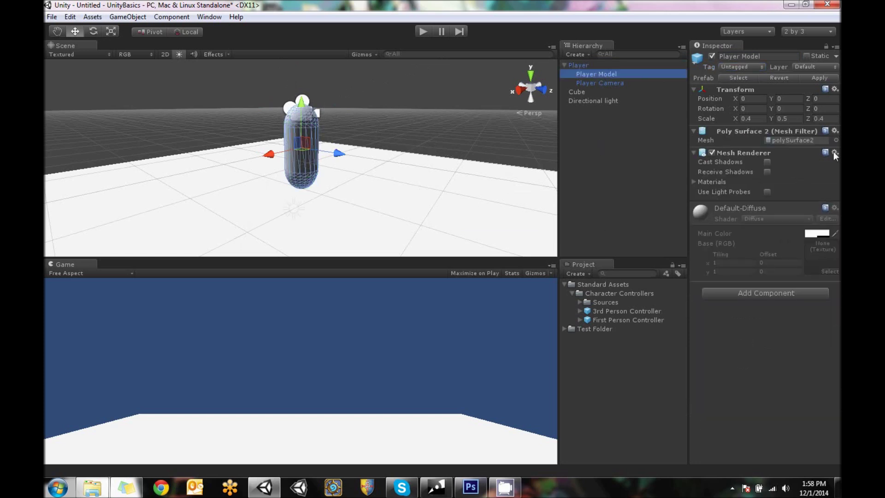
click(604, 82)
click(575, 63)
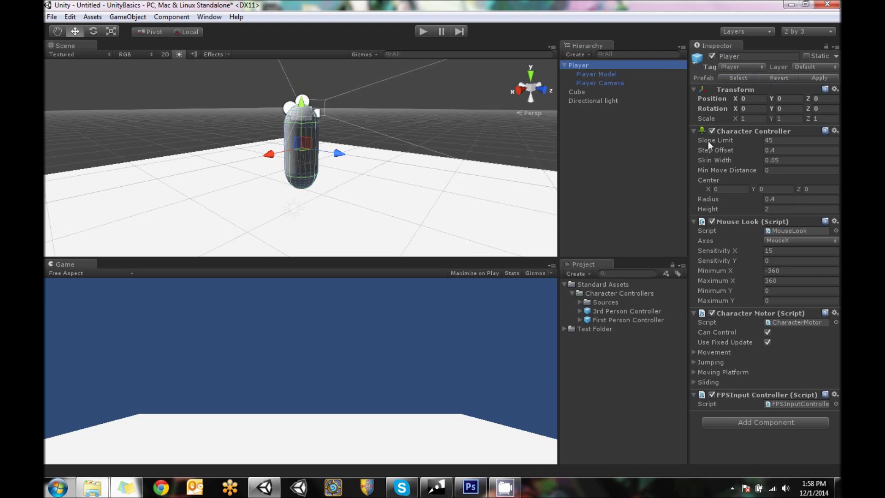
click(611, 74)
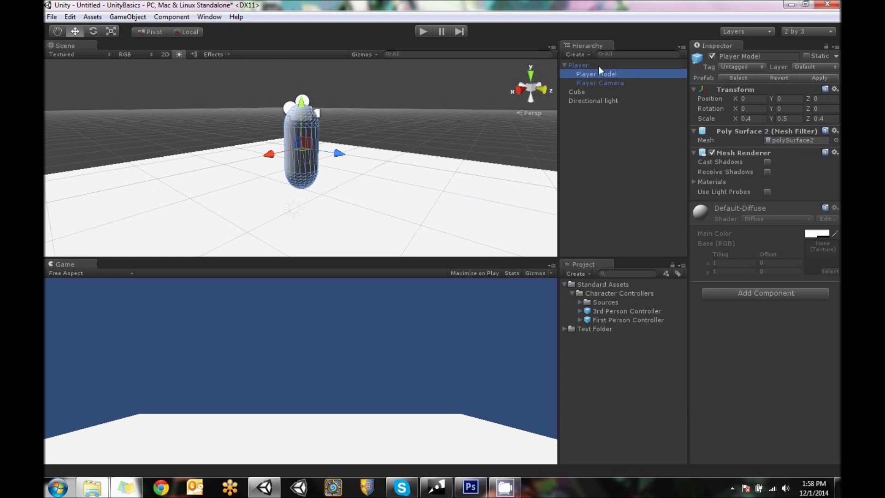
Set the directional light's shadow type to Soft Shadows
click(607, 101)
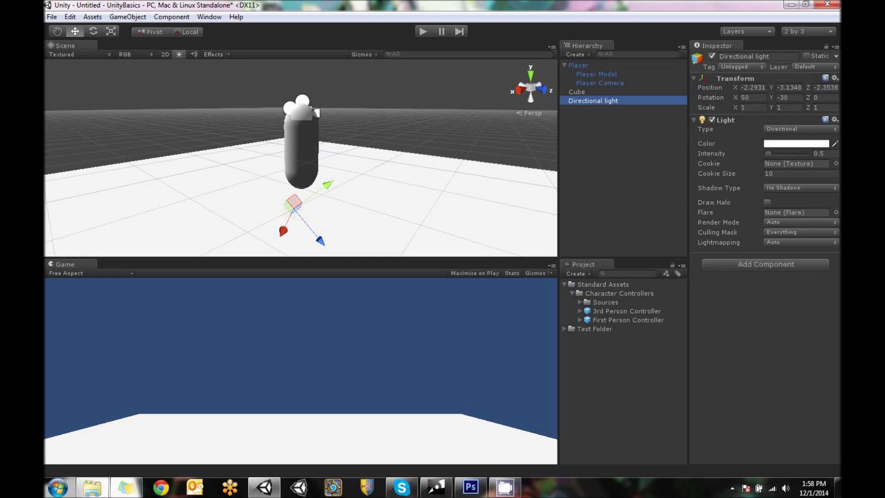
click(785, 188)
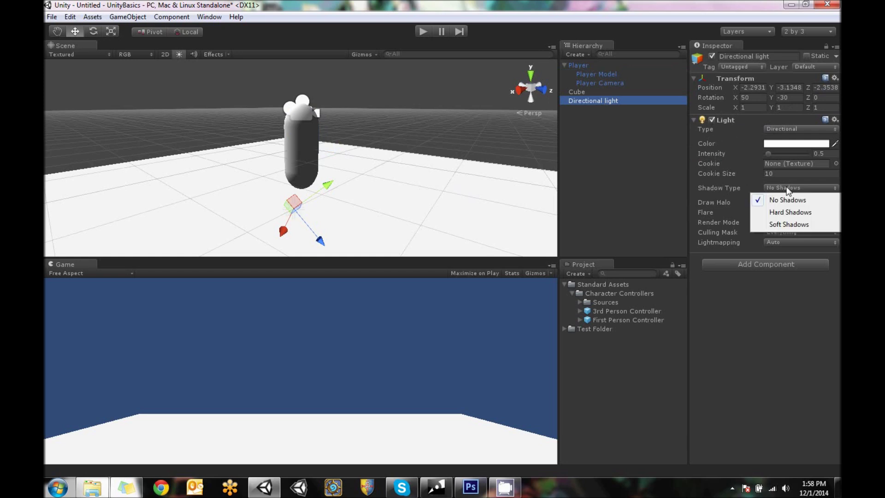
click(794, 225)
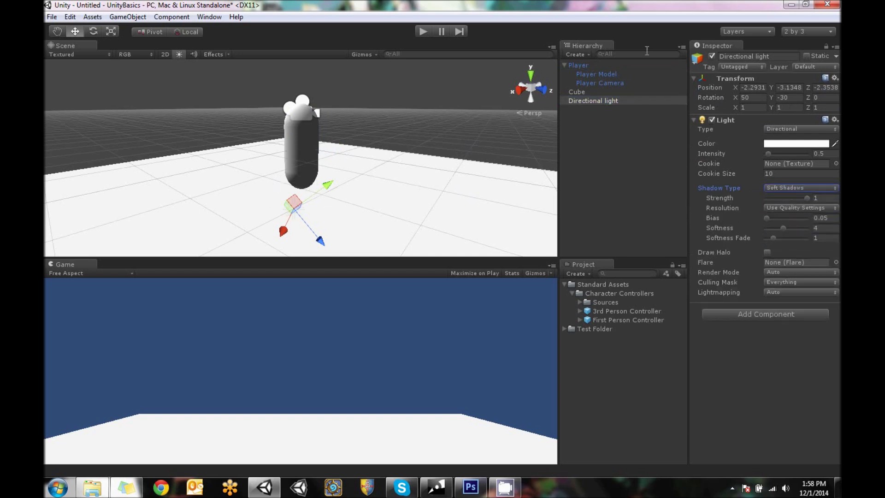
Enable Cast Shadows on the Player Model's Mesh Renderer, leaving Receive Shadows off
click(594, 73)
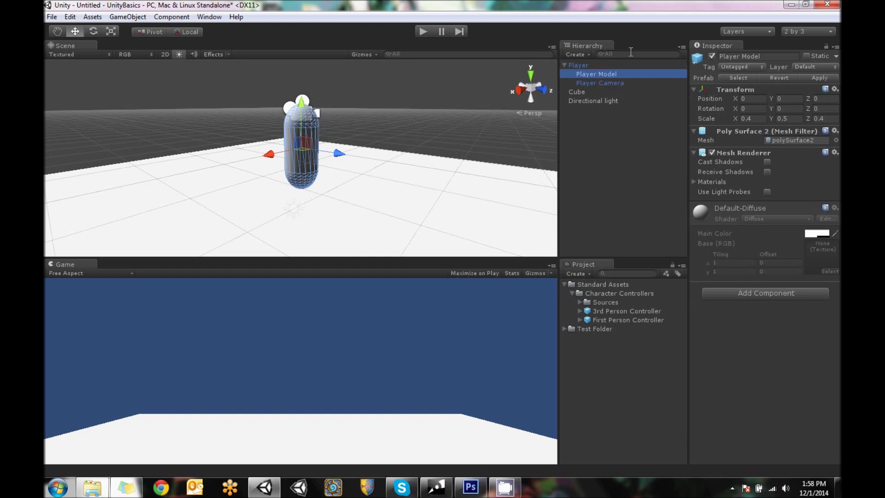
click(766, 162)
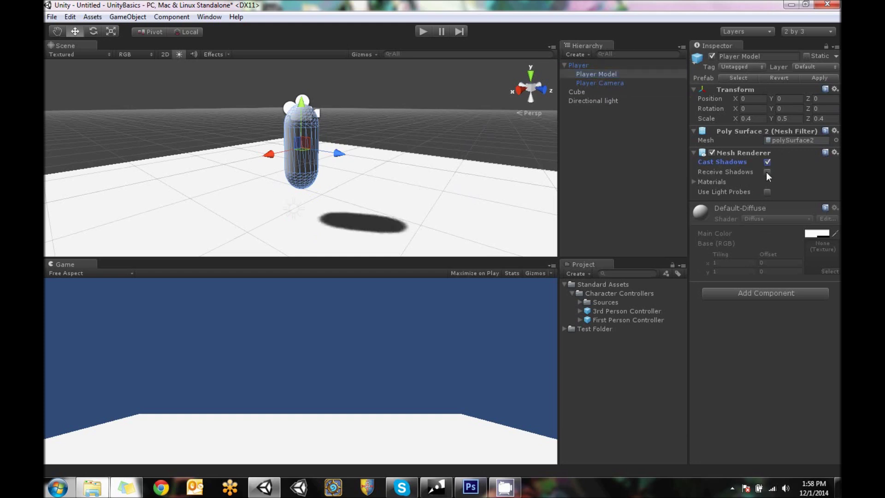
click(767, 172)
Play-test the scene by walking the player around the floor to check its shadow, and stop the game
scroll(417, 198, down, 5)
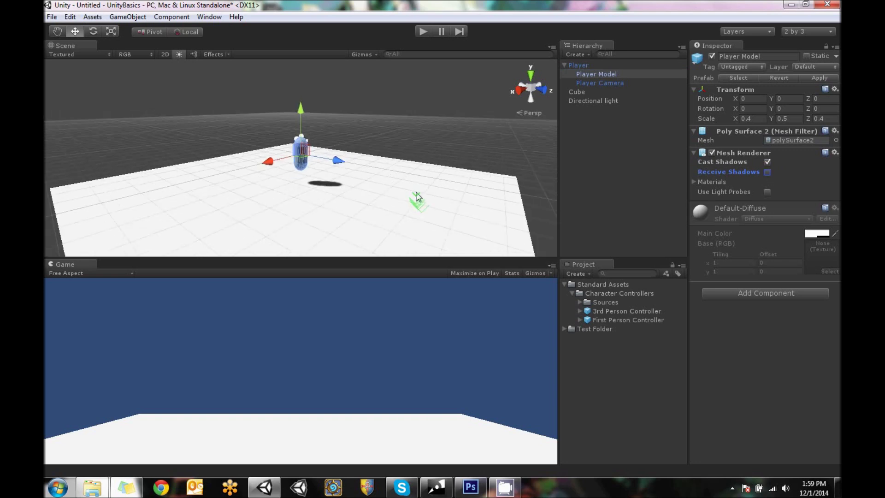
click(416, 30)
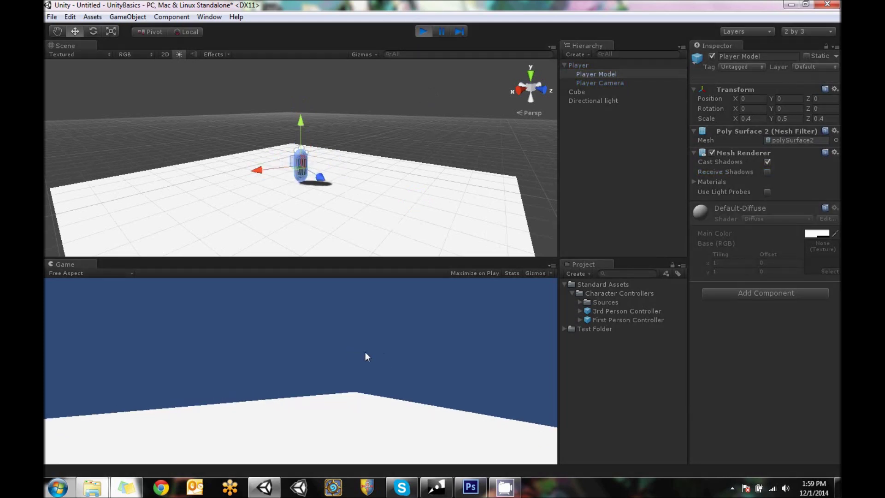
key(w)
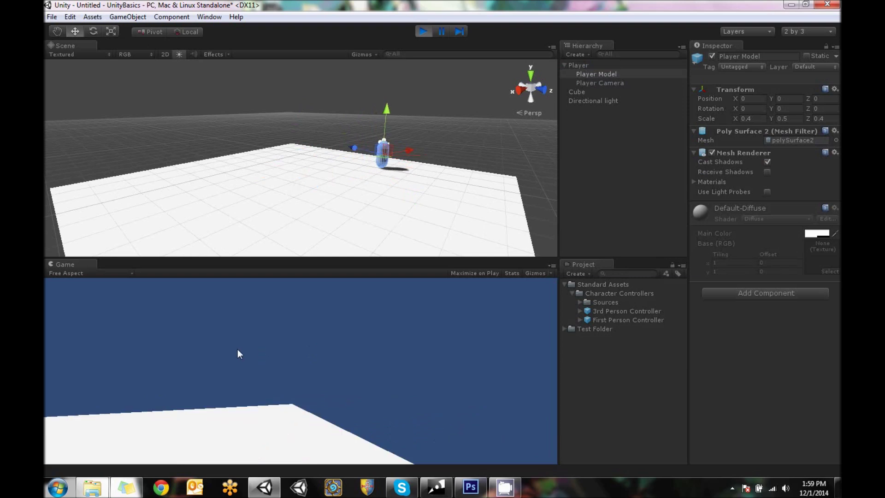
key(w)
key(w)
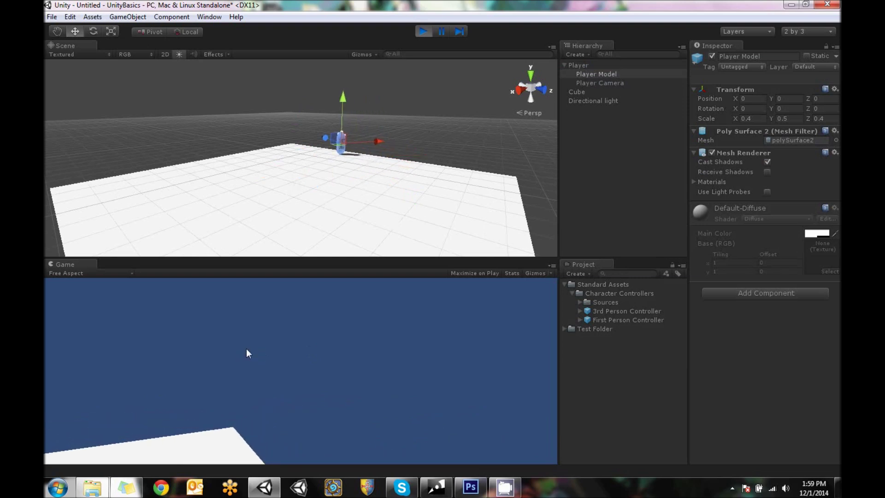
key(a)
key(w)
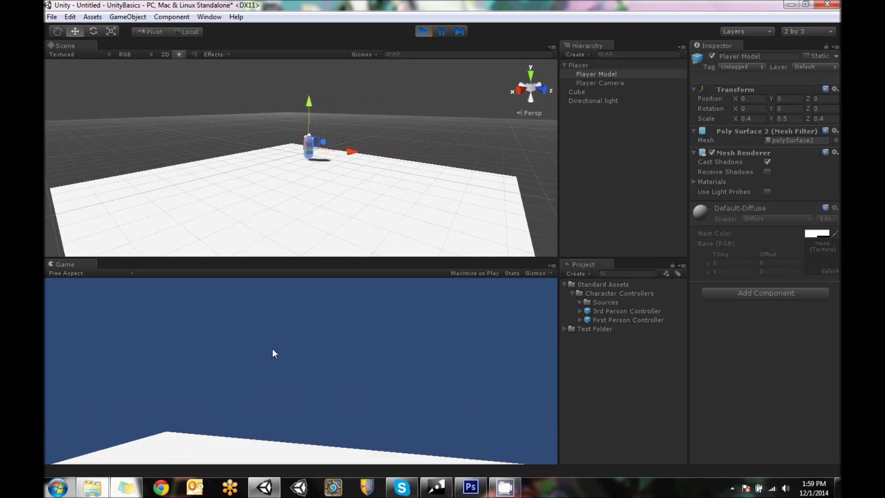
key(w)
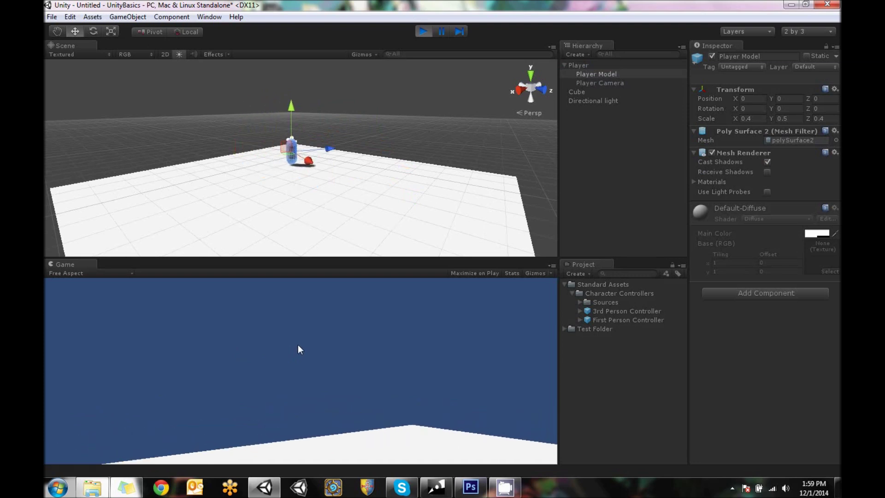
key(w)
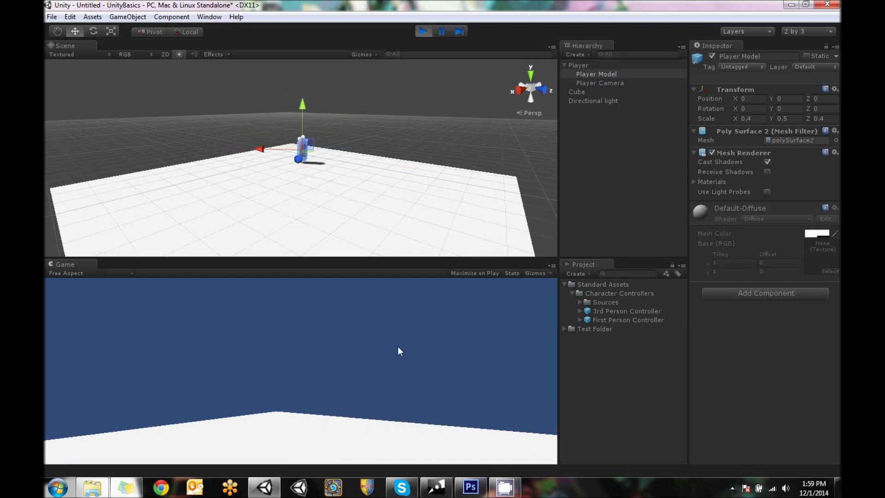
key(w)
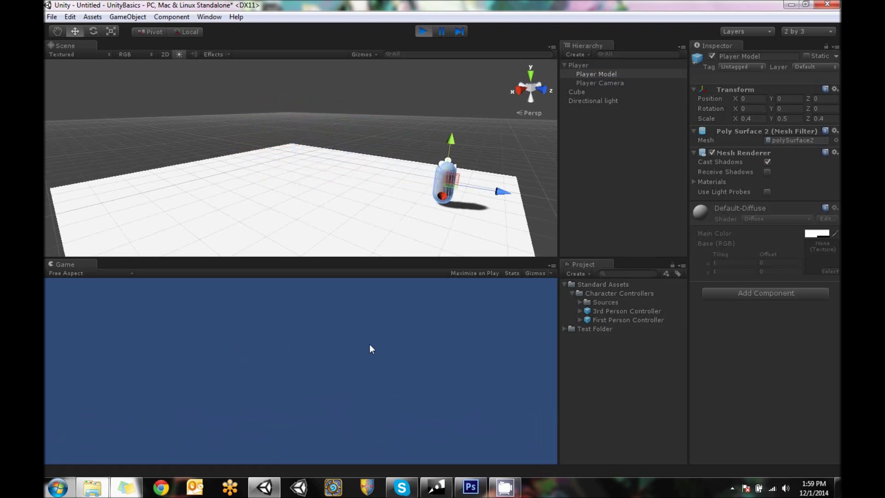
key(w)
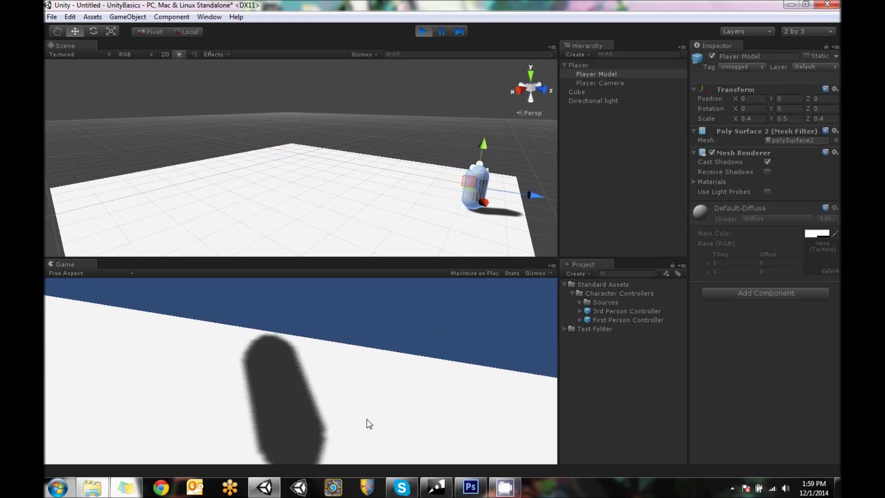
key(s)
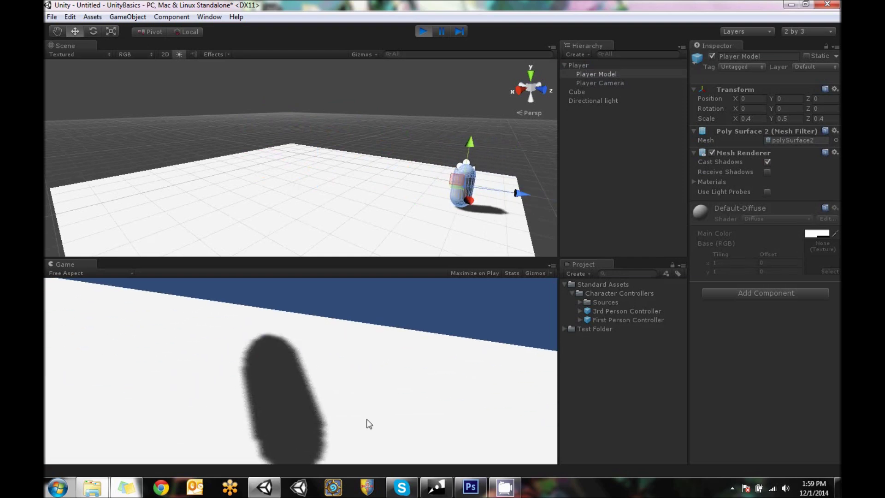
key(w)
key(s)
key(s)
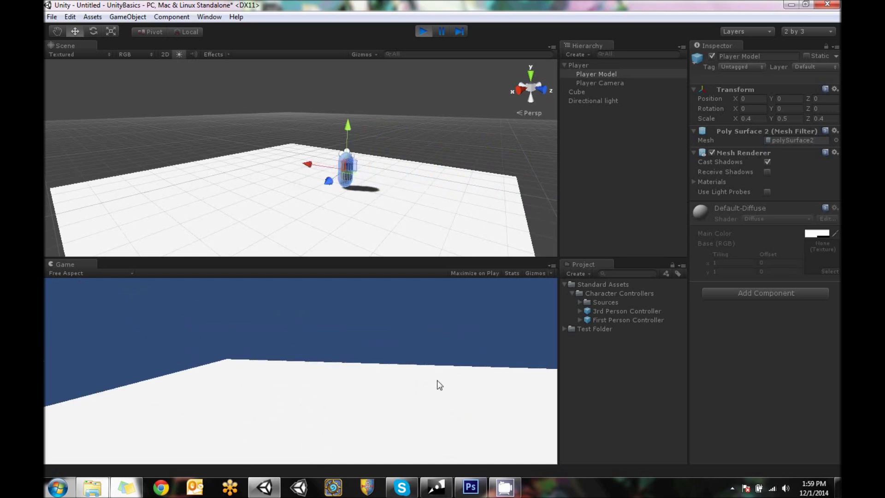
click(427, 32)
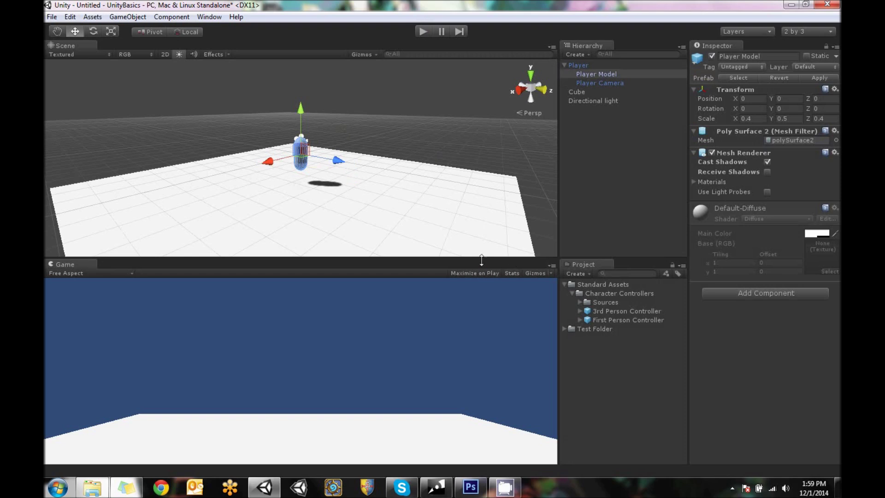
Enlarge the Scene view slightly and check the floor cube's components
drag(481, 260, 480, 278)
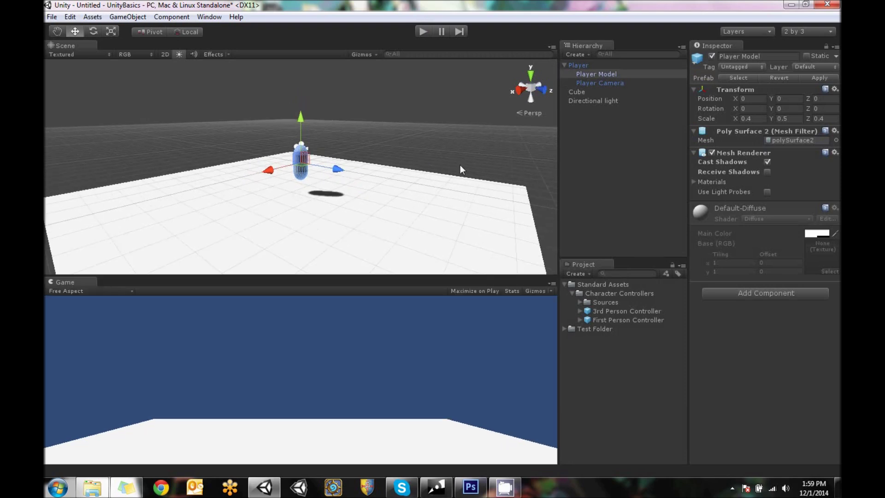
alt+drag(459, 170, 434, 212)
scroll(434, 212, down, 5)
middle_drag(433, 212, 432, 173)
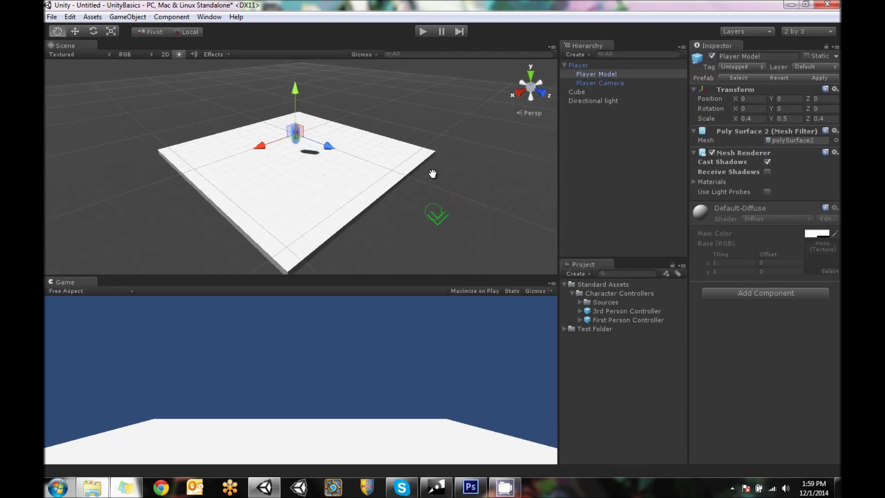
alt+drag(432, 173, 433, 173)
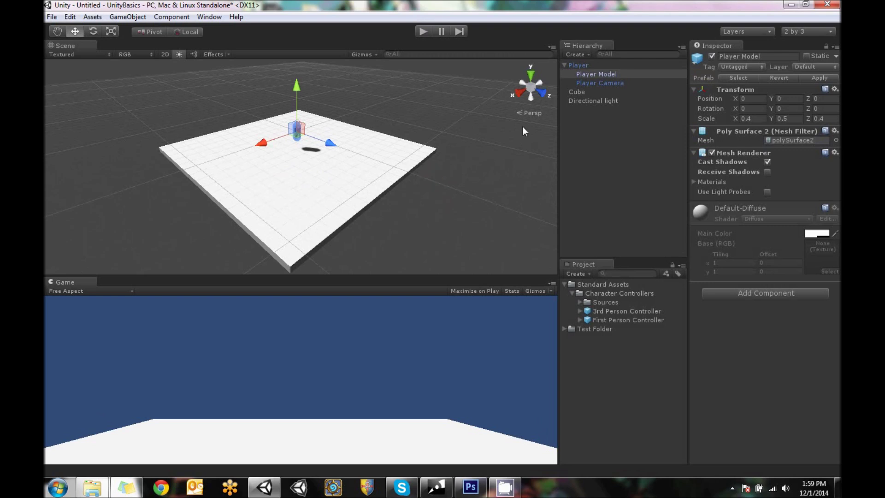
click(579, 90)
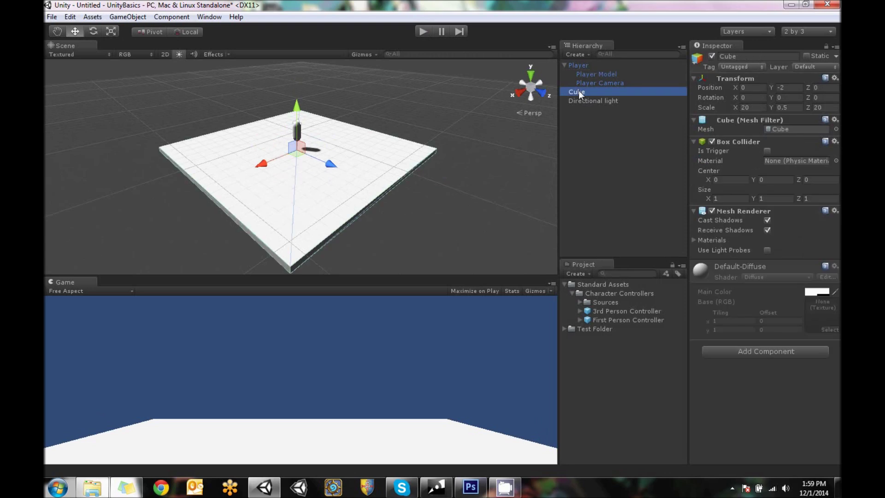
click(600, 133)
Create a new cube and set its scale to 5 on X, Y and Z
click(127, 15)
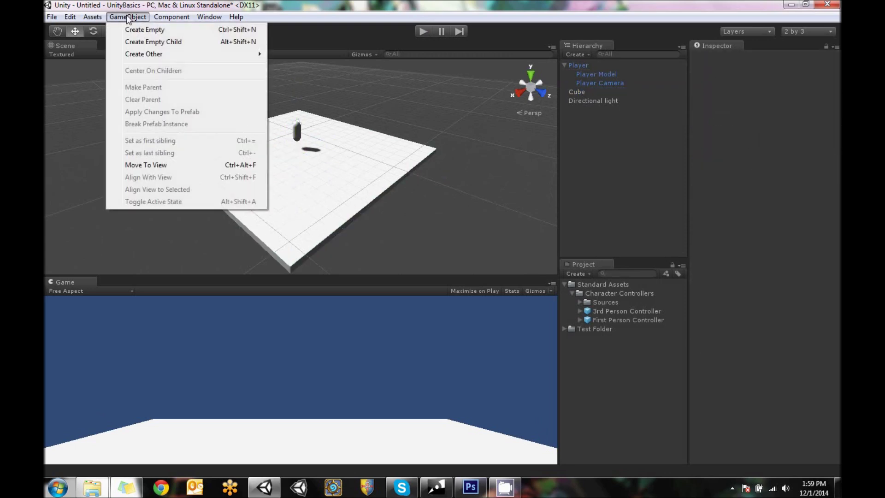
mouse_move(170, 58)
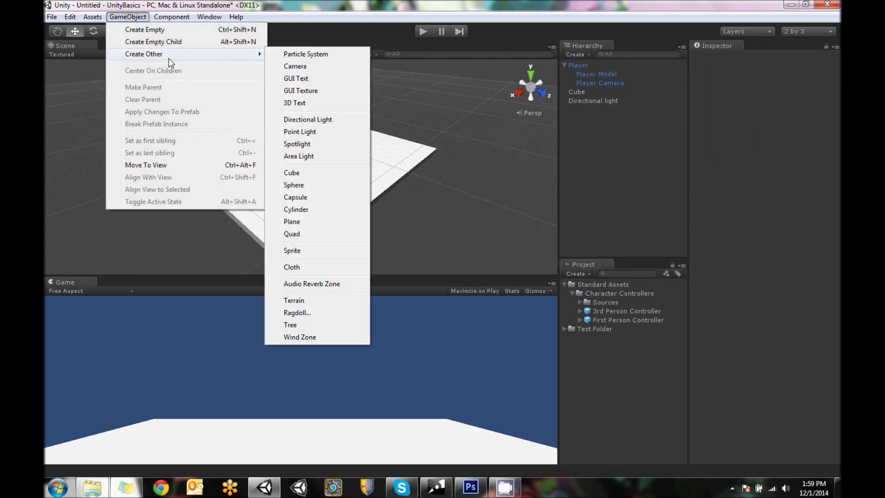
click(304, 173)
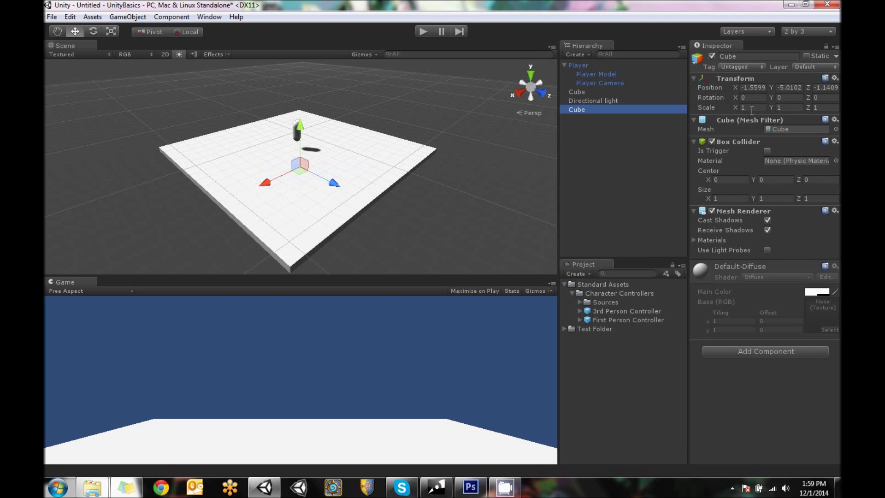
click(752, 108)
text(5)
click(788, 109)
text(5)
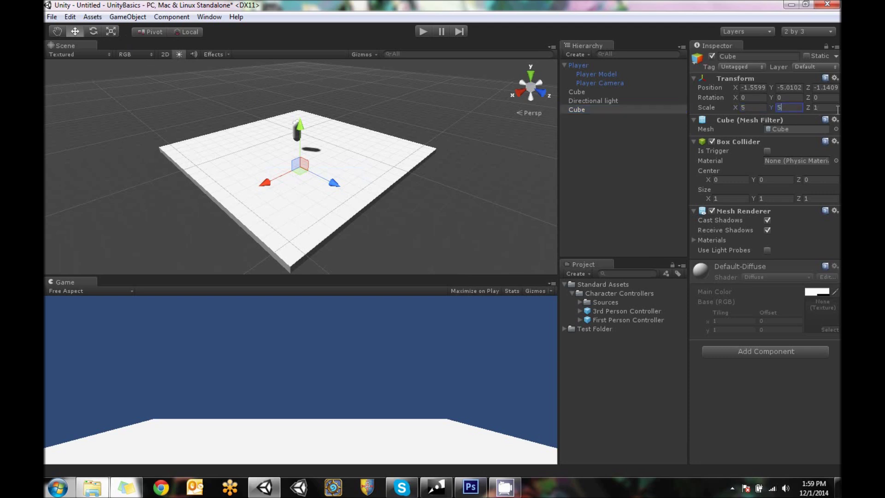
click(827, 108)
text(5)
Move the new cube onto the floor in front of the player, at about X 0.44, Y -3.01, Z 5.86
ctrl+drag(300, 127, 222, 161)
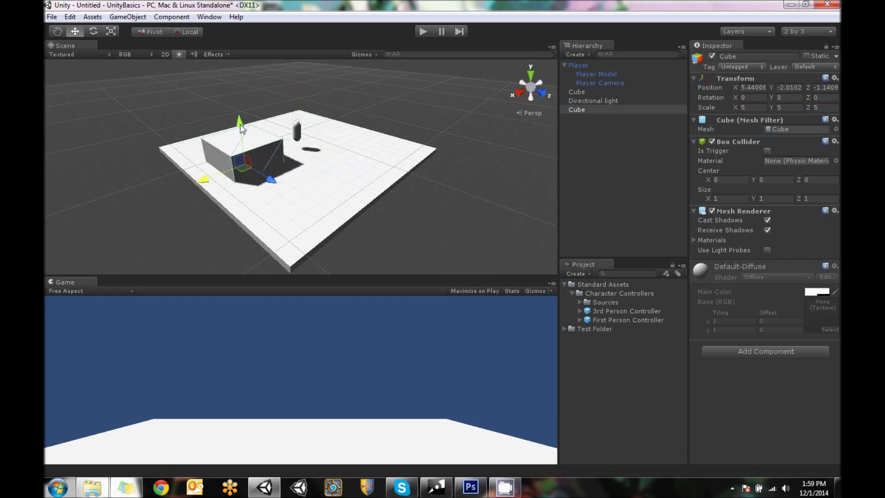
ctrl+drag(239, 124, 237, 130)
alt+drag(417, 161, 420, 161)
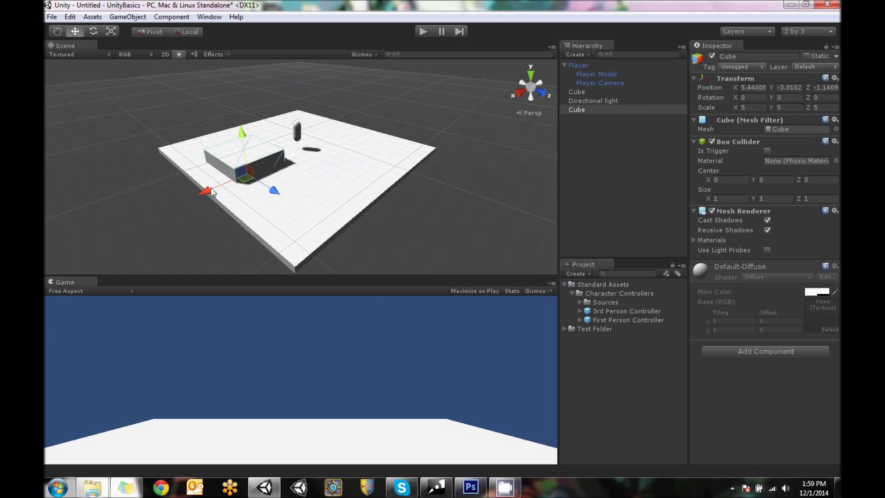
ctrl+drag(206, 196, 382, 167)
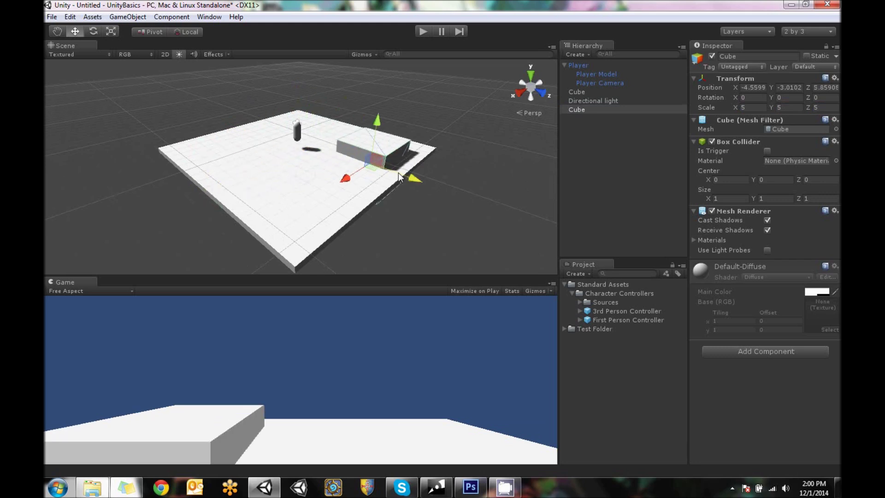
ctrl+drag(346, 179, 319, 201)
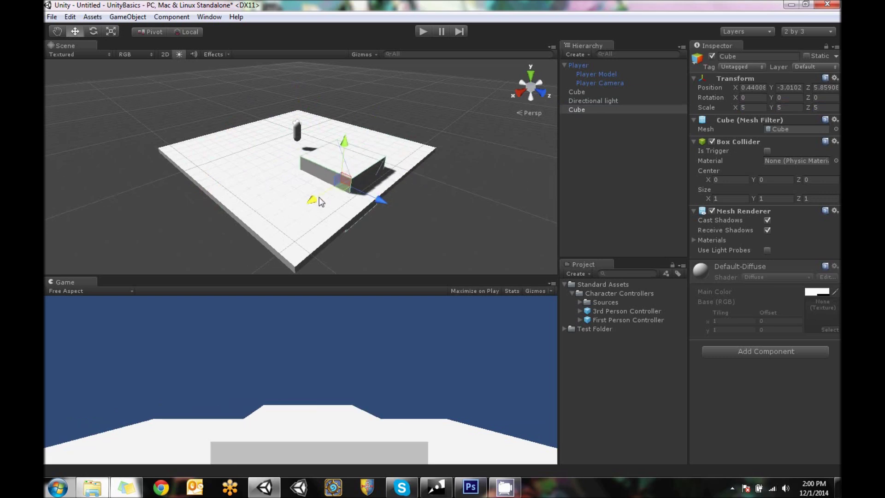
Duplicate the scaled cube and place the copy beside it, one unit higher, at about X 6.44, Y -2.01, Z 5.86
alt+drag(252, 162, 495, 164)
right_click(580, 111)
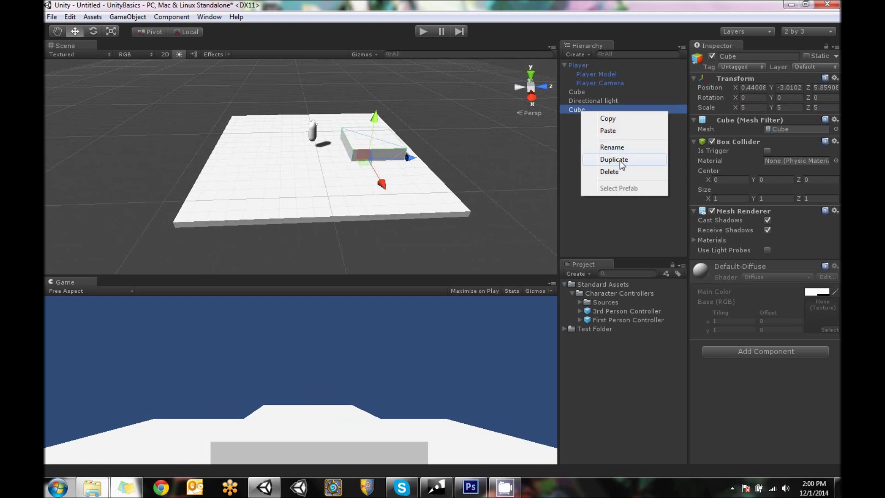
click(614, 159)
alt+drag(375, 167, 493, 158)
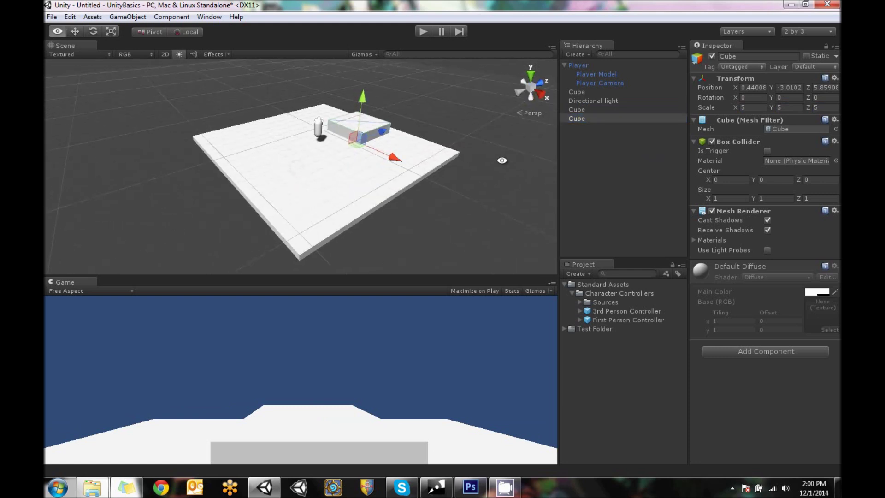
ctrl+drag(406, 167, 418, 112)
alt+drag(334, 121, 436, 115)
middle_drag(436, 115, 374, 118)
Duplicate the taller cube and move the copy along the Z axis to about Z -3.14
right_click(601, 120)
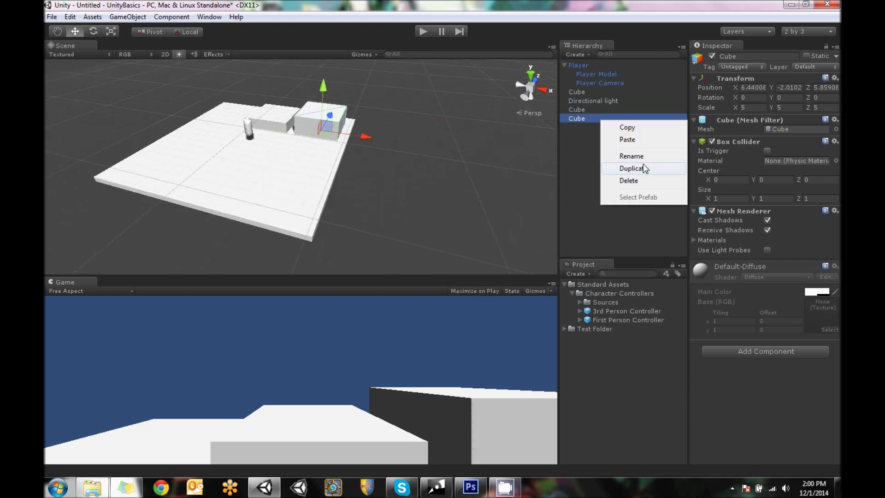
click(645, 170)
alt+drag(554, 173, 294, 151)
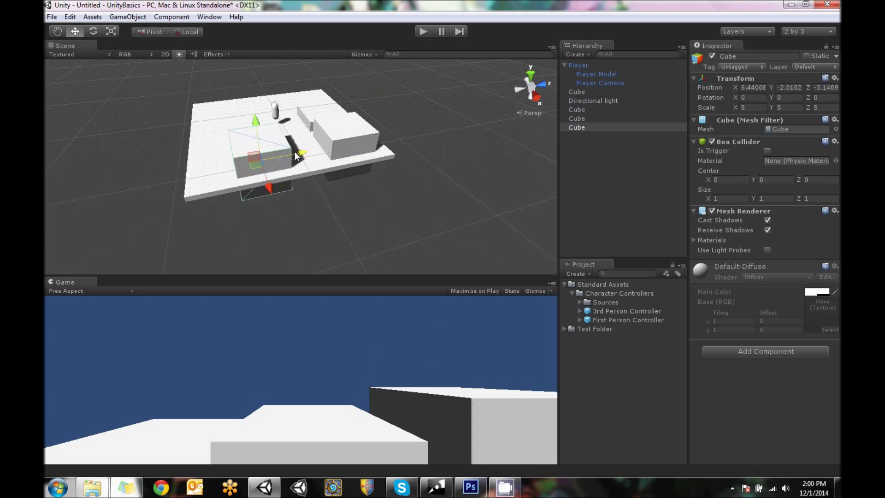
Duplicate the third block and raise the copy near the floor's opposite edge, at about X 0.44, Y -1.01, Z -6.14
alt+drag(358, 156, 380, 156)
right_click(585, 129)
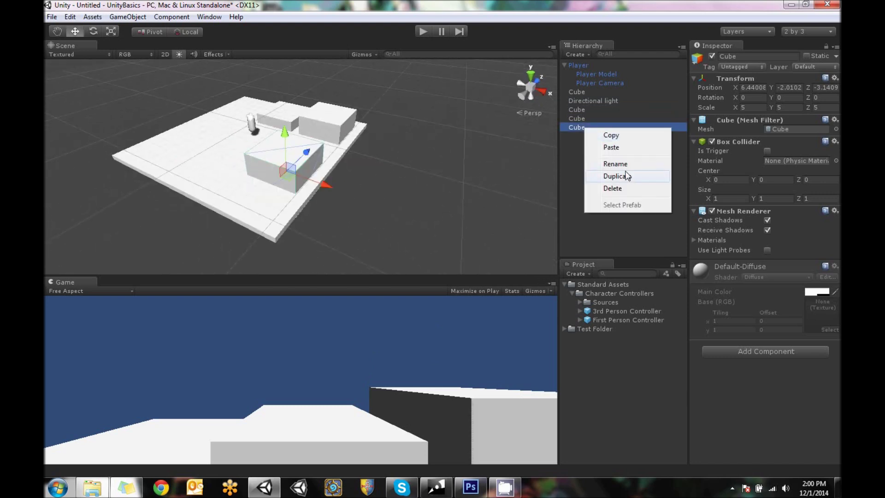
click(617, 176)
ctrl+drag(328, 187, 270, 187)
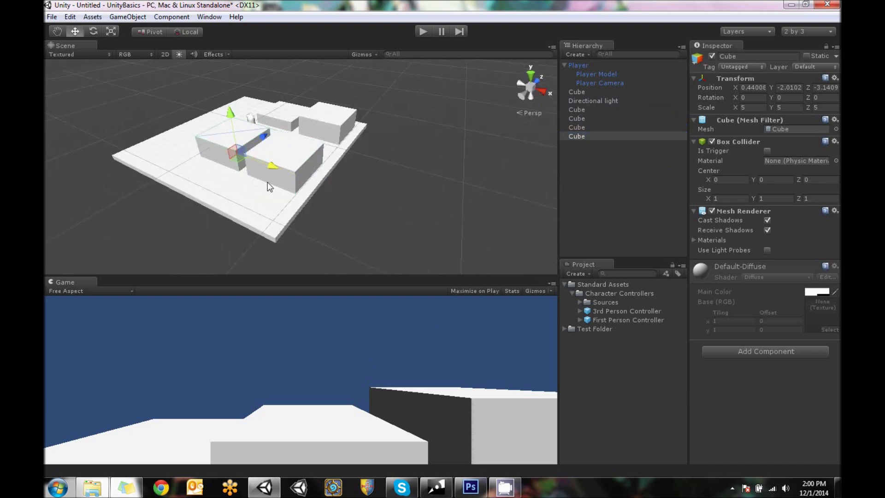
ctrl+drag(265, 140, 243, 149)
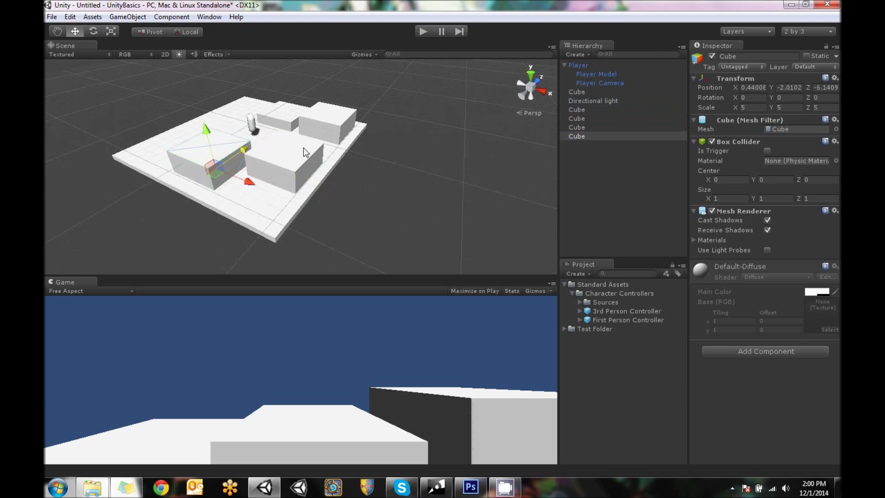
alt+drag(303, 148, 211, 96)
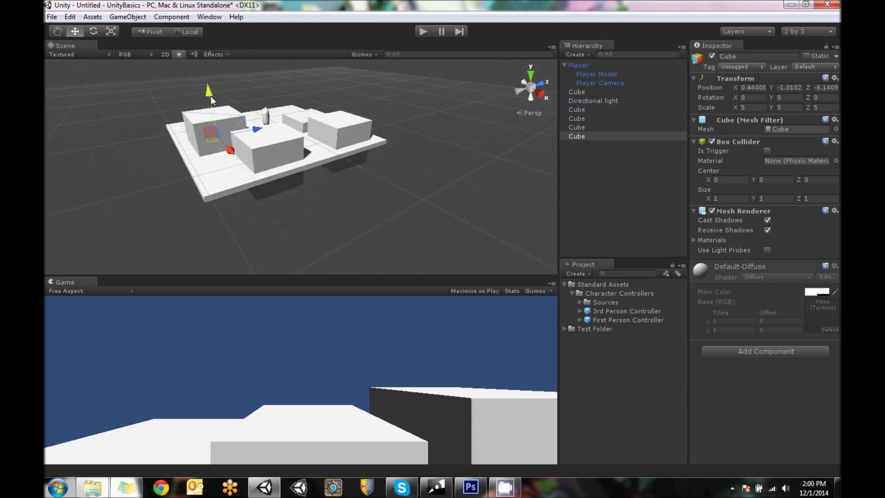
alt+drag(240, 146, 254, 154)
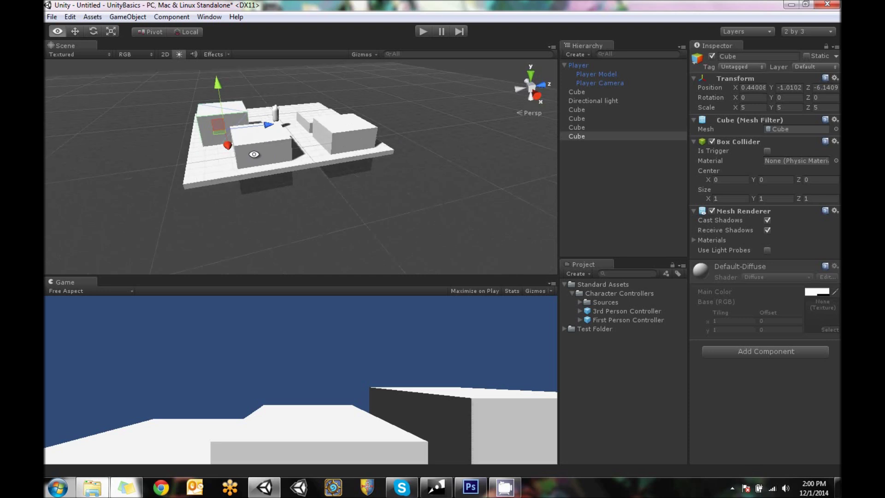
Clear the cube selection and enlarge the Game view by shrinking the Scene view's height
click(334, 186)
alt+drag(334, 186, 385, 147)
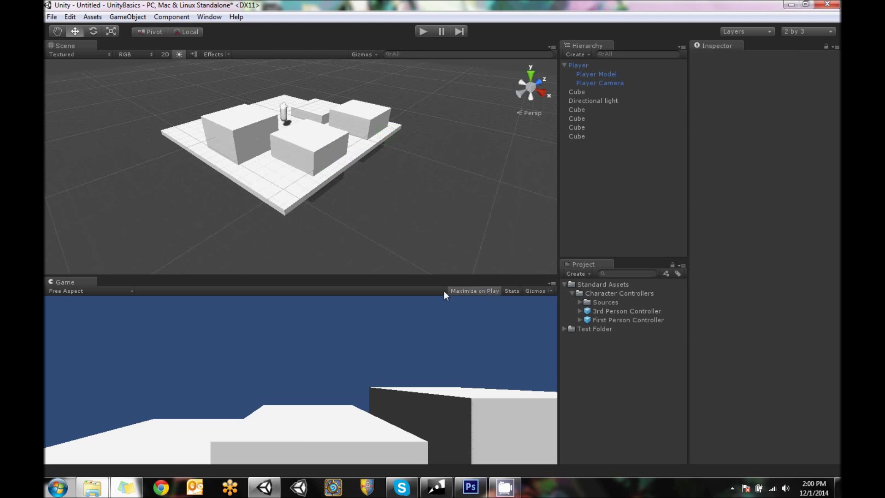
drag(428, 250, 422, 209)
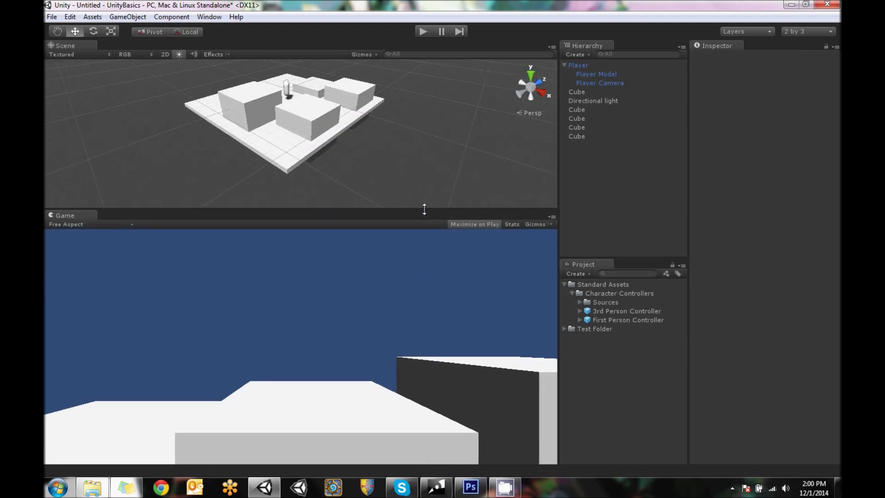
Start play mode and test the player by walking and jumping up across the stepped cube platforms
click(424, 30)
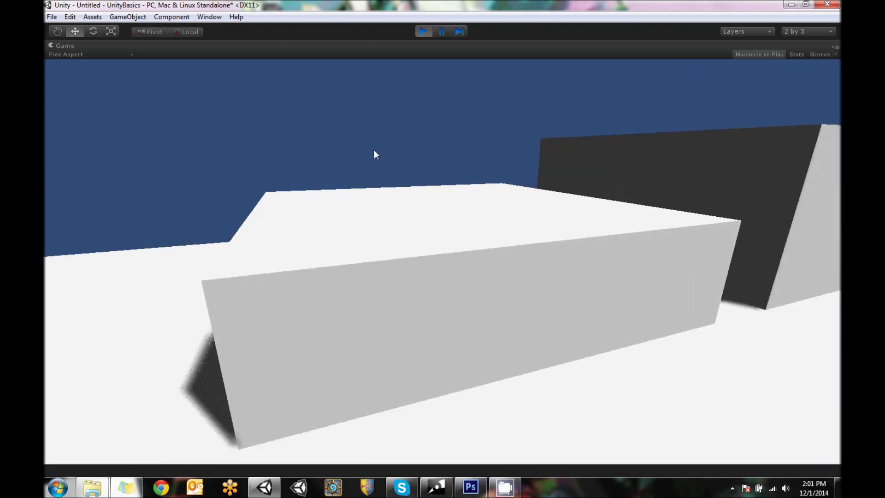
key(space)
key(w)
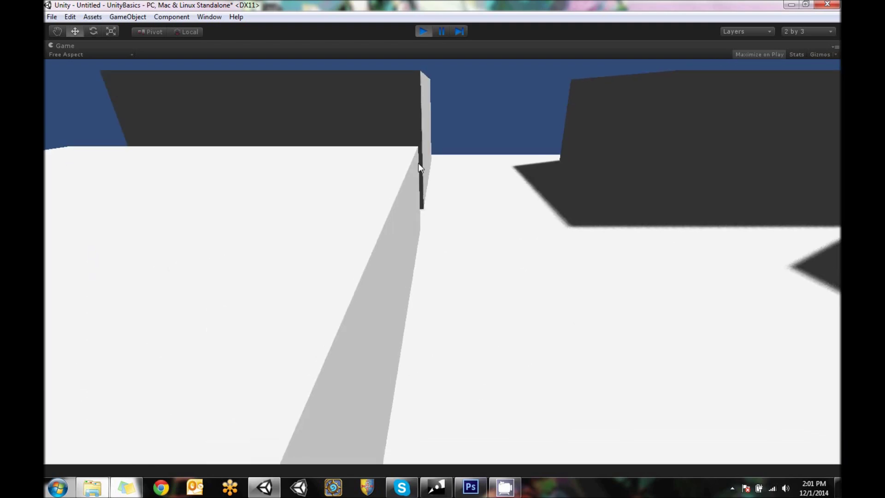
key(w)
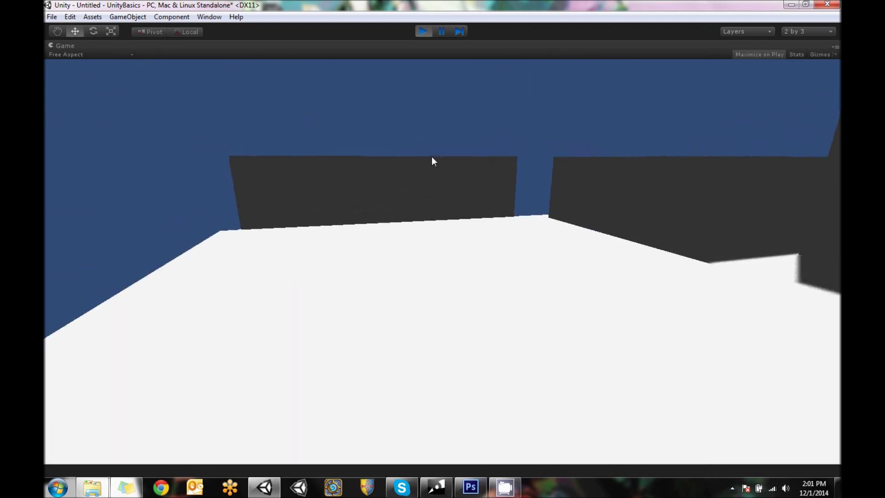
key(space)
key(w)
key(space)
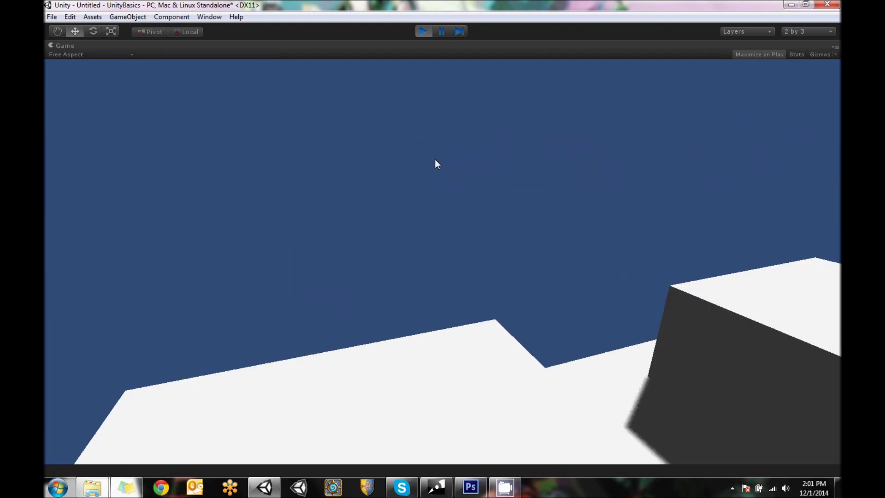
key(w)
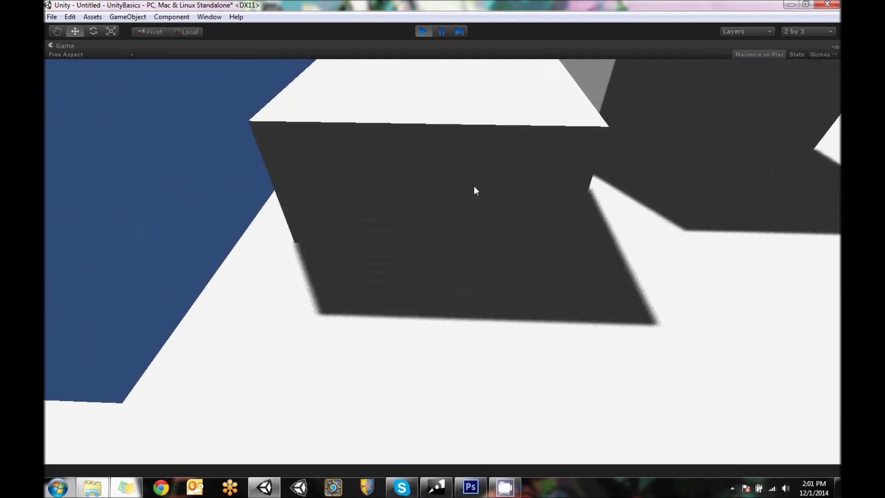
key(s)
key(space)
key(w)
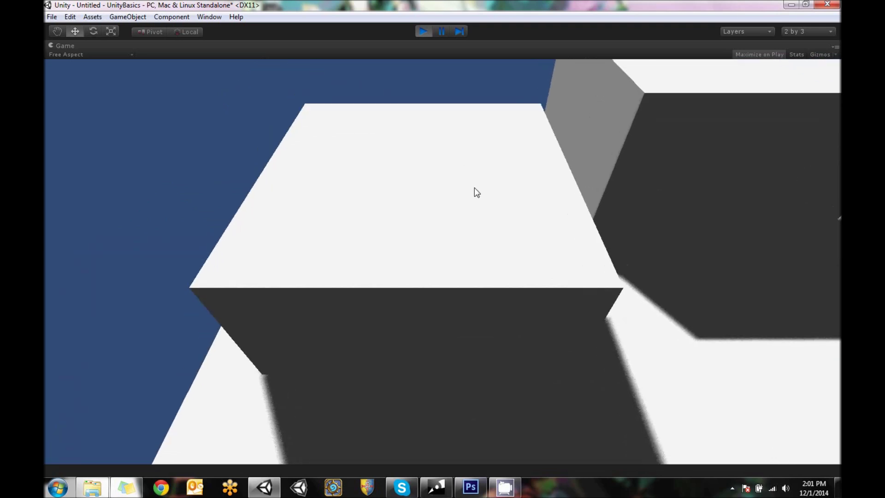
key(space)
key(w)
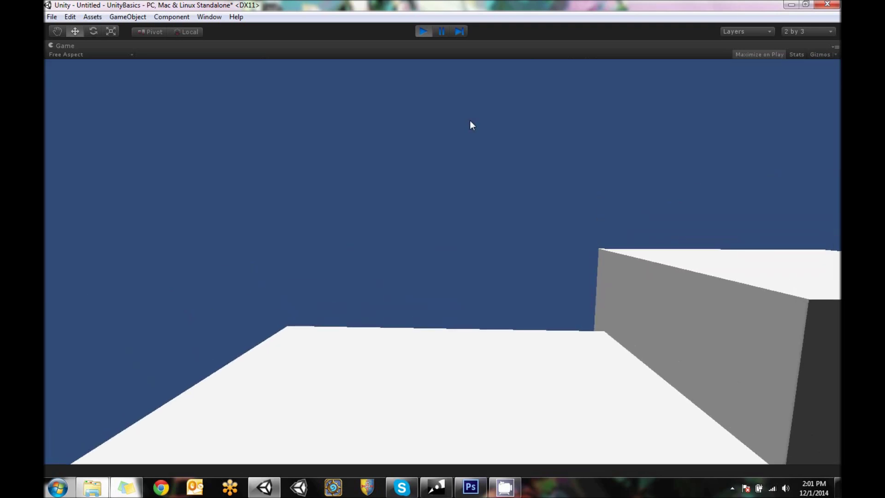
Playtest the platforms again from the floor, jumping and walking around the blocks, and exit play mode
key(space)
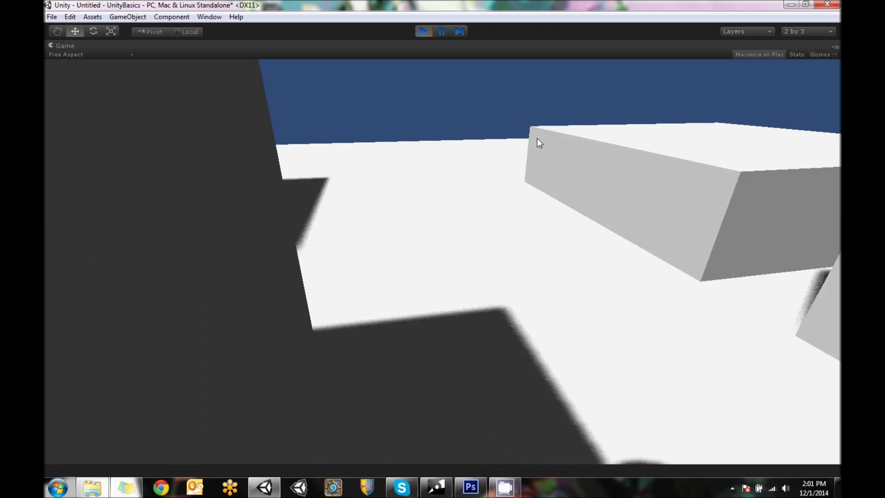
key(w)
key(w)
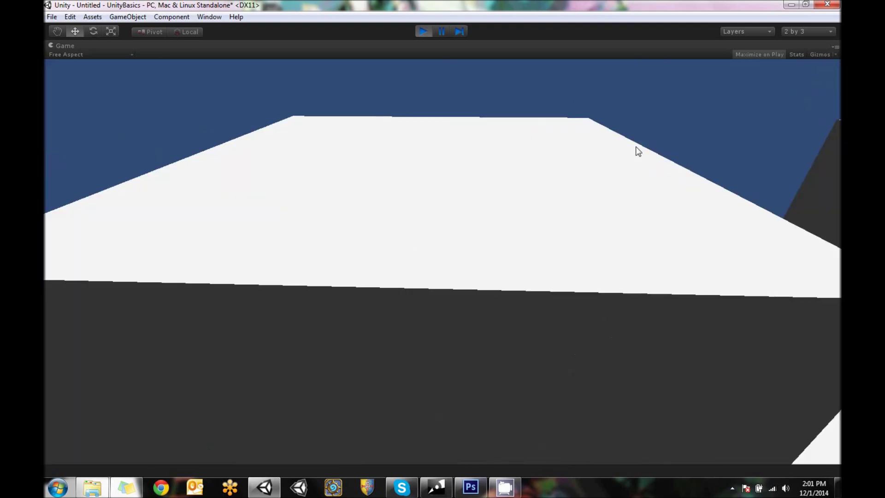
key(w)
key(space)
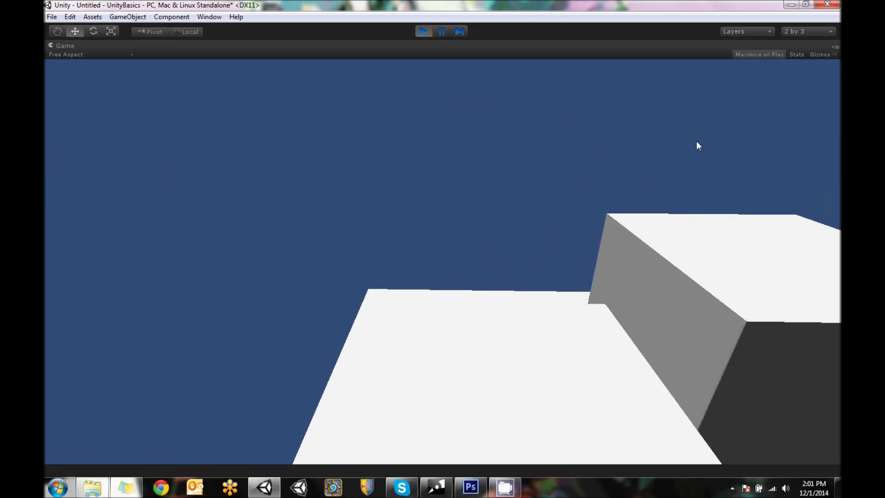
key(w)
key(space)
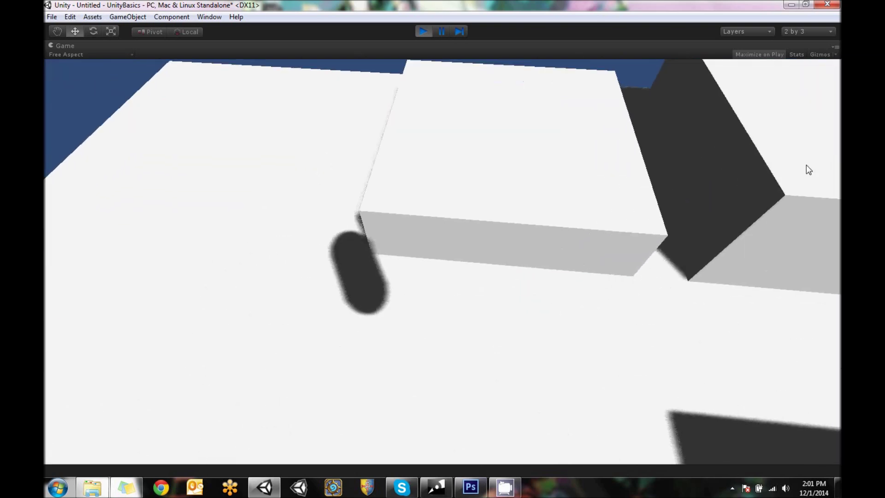
key(s)
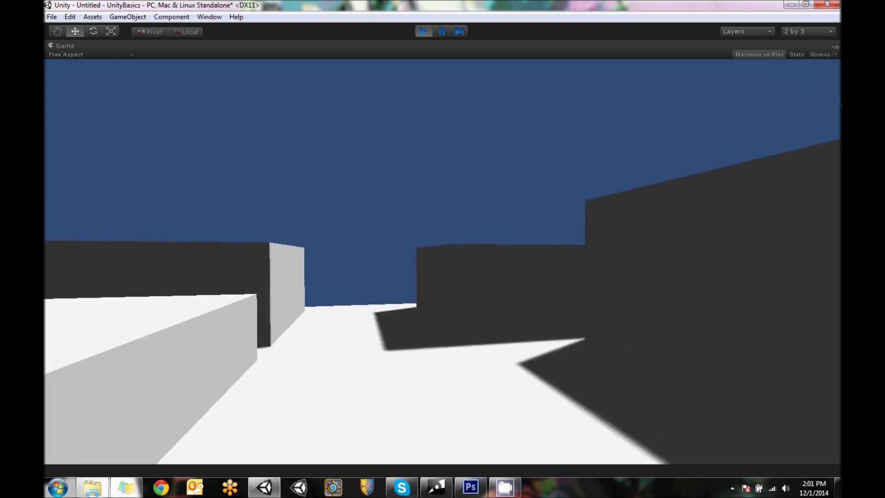
key(w)
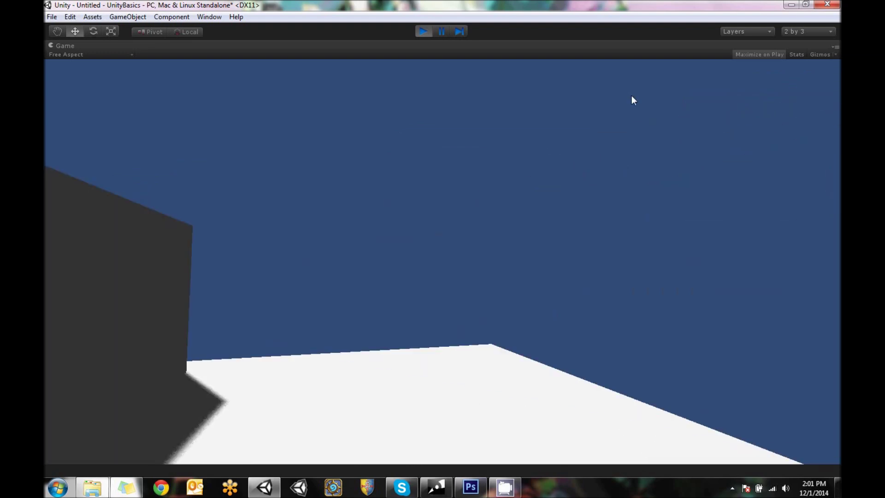
click(423, 32)
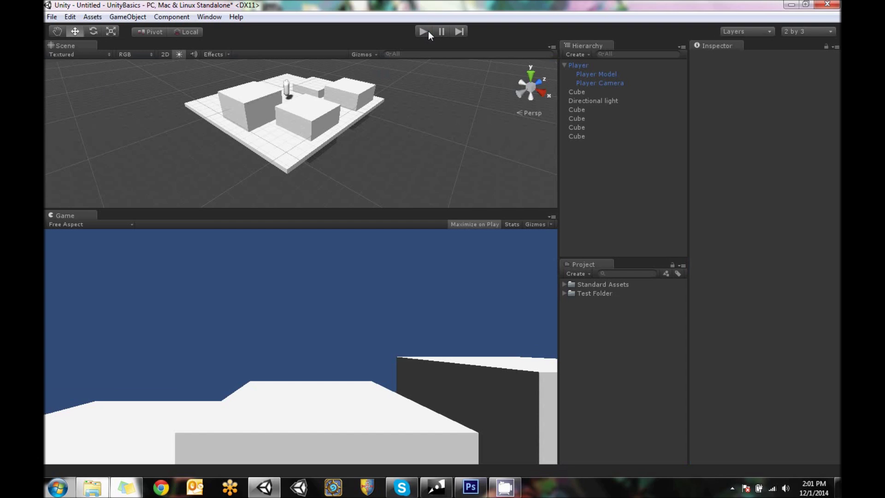
Inspect the material assigned in the first platform cube's Mesh Renderer and clear the selection
alt+drag(246, 132, 611, 167)
right_drag(613, 171, 392, 152)
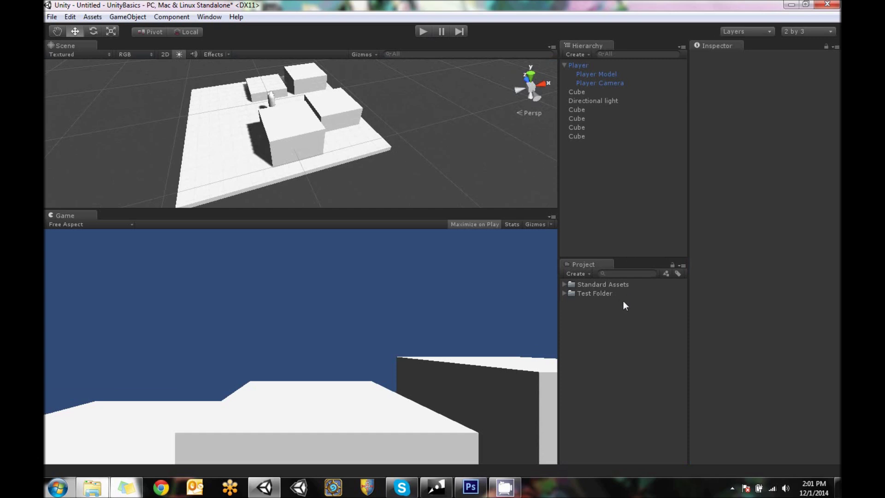
click(584, 109)
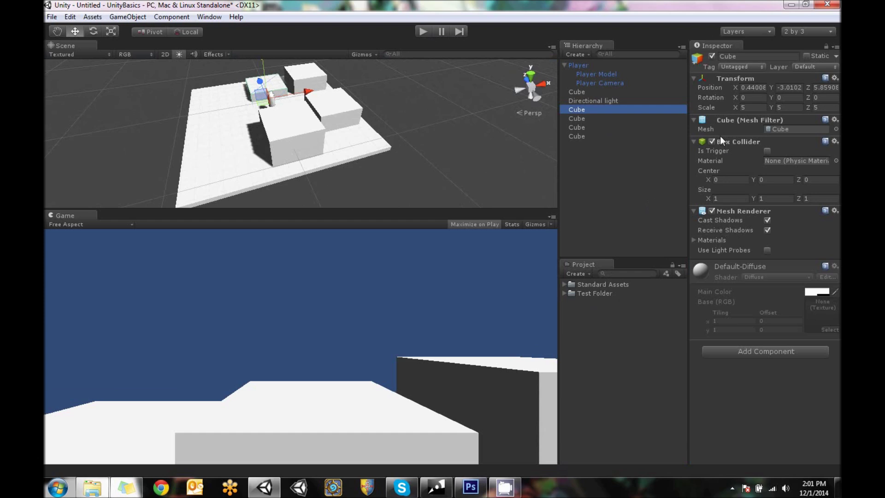
click(693, 240)
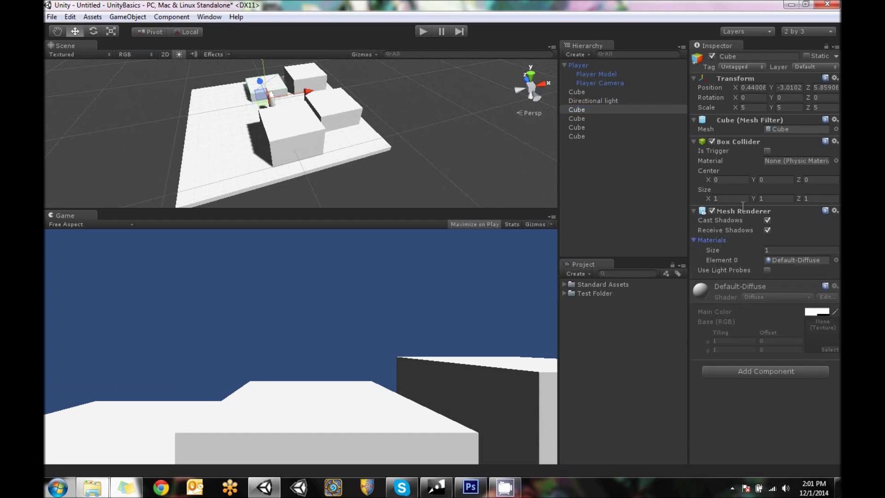
click(801, 259)
click(601, 321)
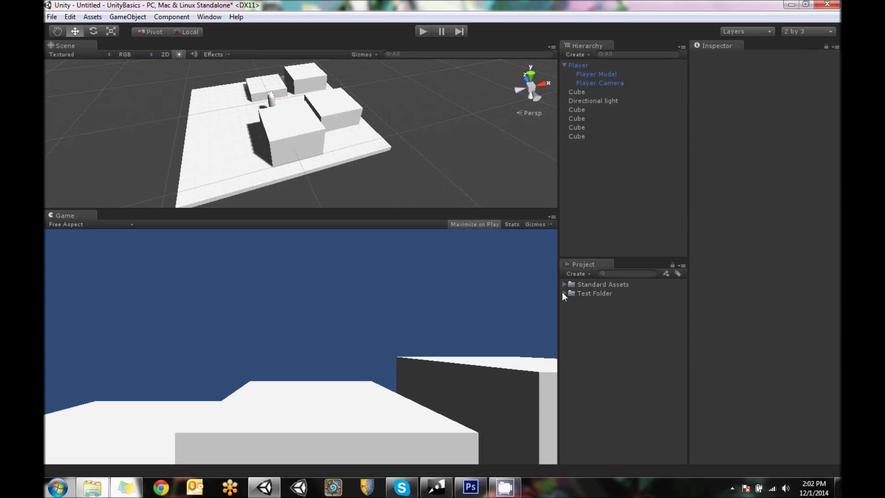
Expand Test Folder in the project assets and rename it as Unity Test Assets
click(599, 293)
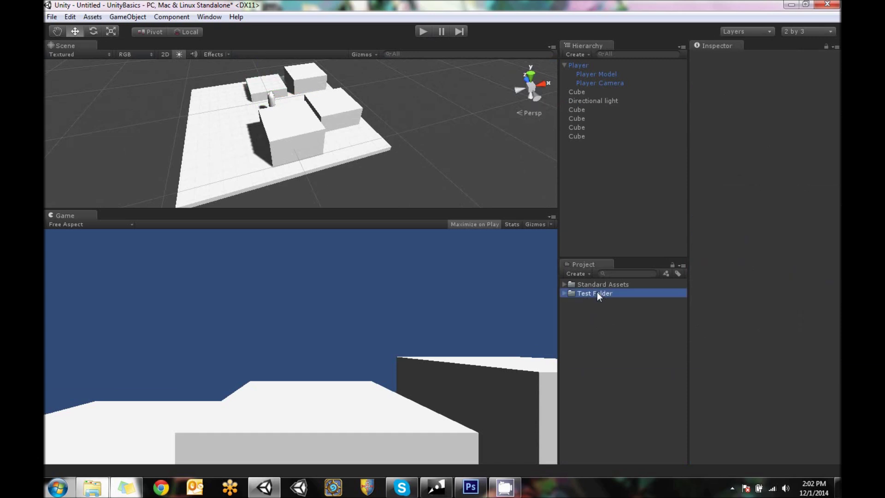
click(564, 293)
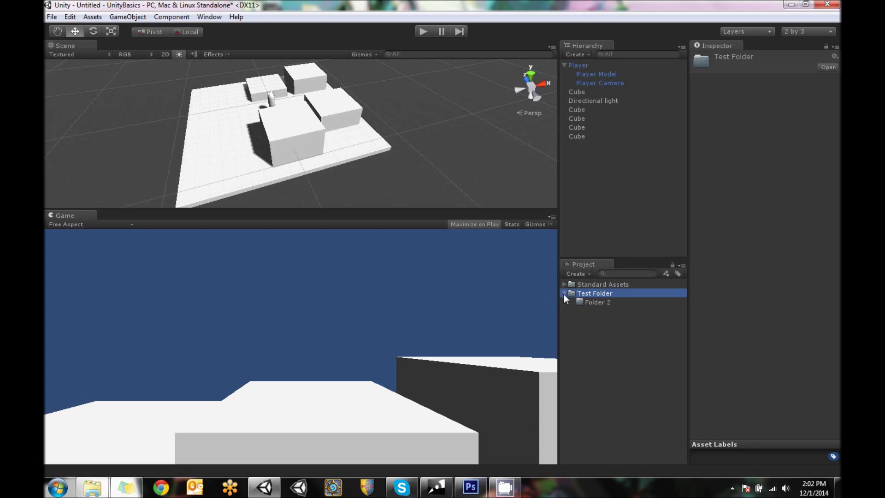
click(607, 295)
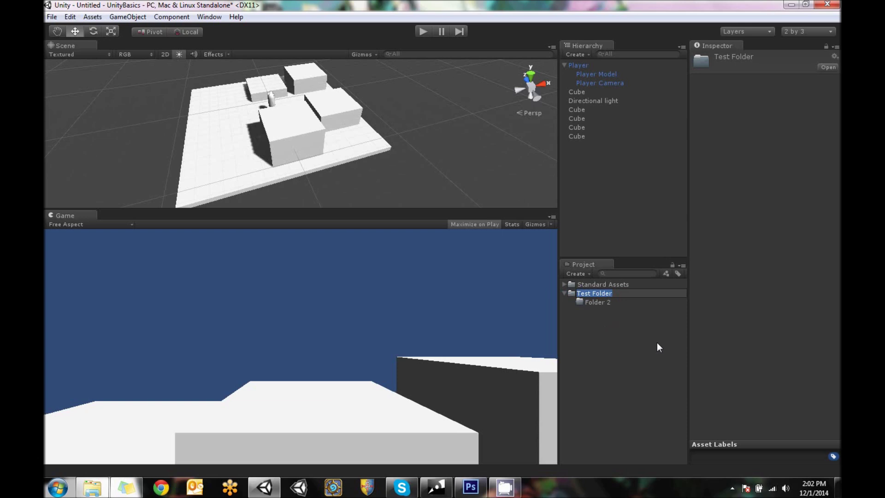
text(Unity Test Assets)
key(Return)
Delete the Folder 2 subfolder from Unity Test Assets
click(597, 303)
right_click(597, 303)
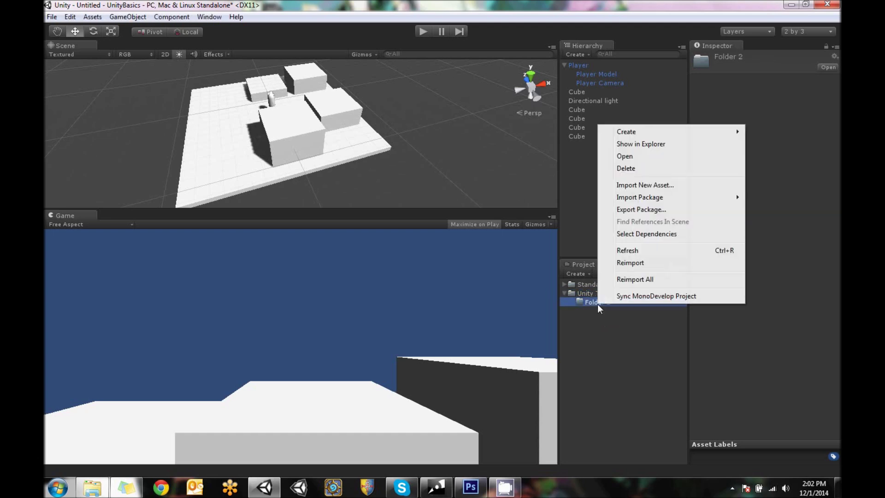
click(637, 171)
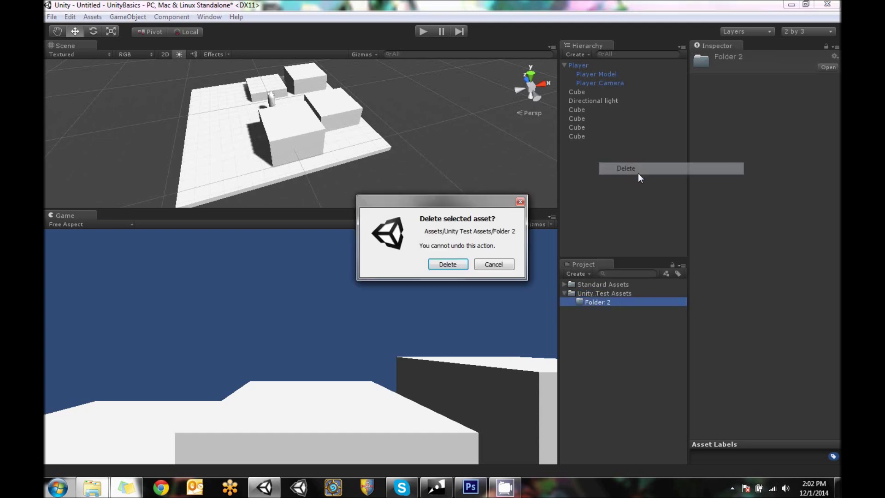
click(447, 265)
Create a new material named Platform Mat inside the Unity Test Assets folder
click(604, 294)
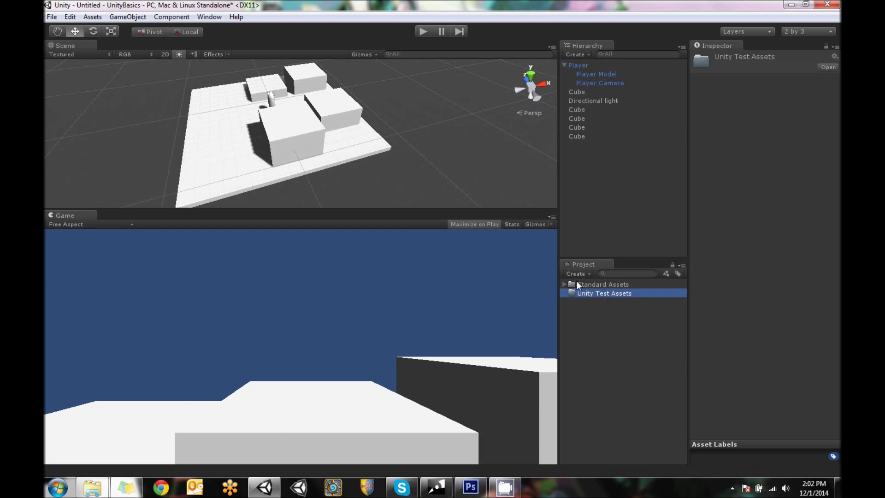
click(575, 274)
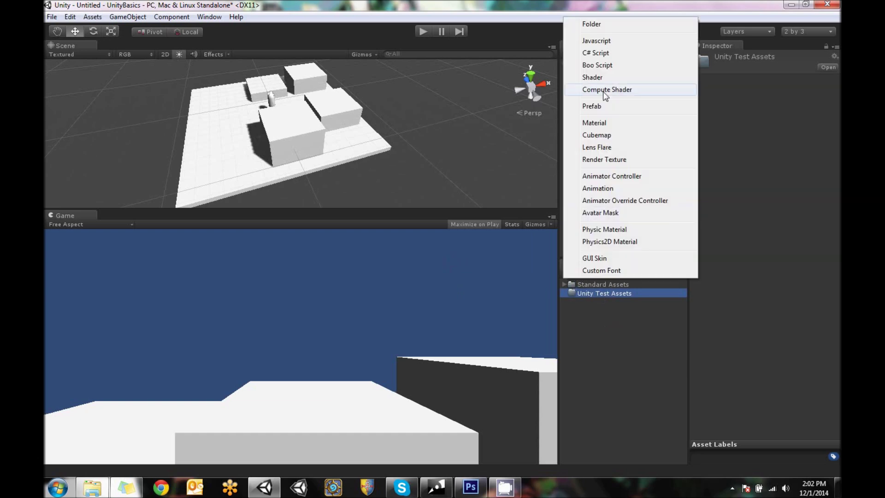
click(599, 124)
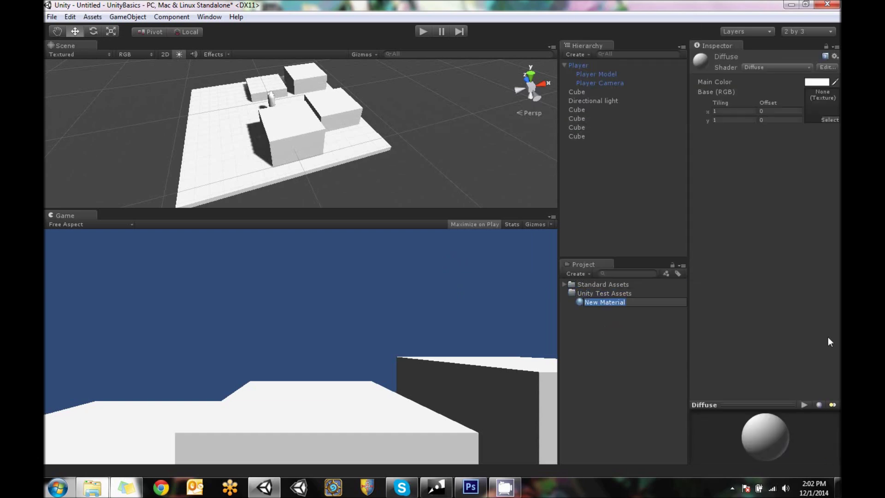
text(Platform Mat)
key(Return)
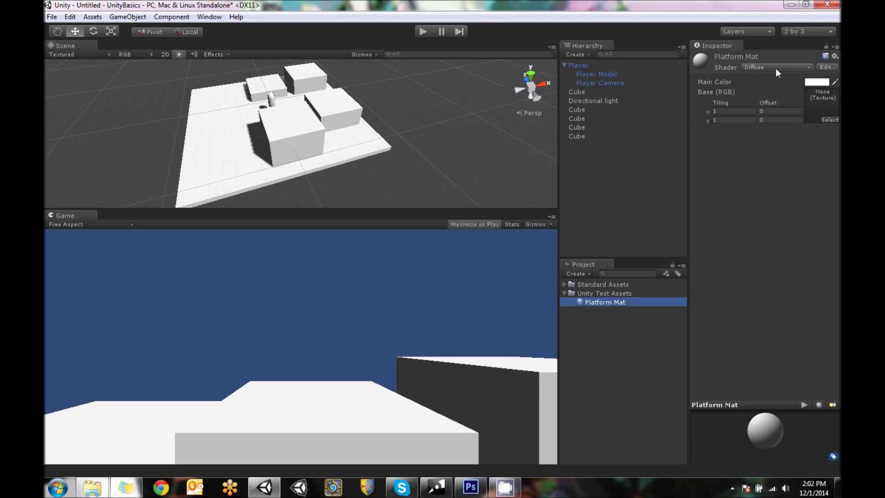
Set the main color of Platform Mat to dark green
click(822, 81)
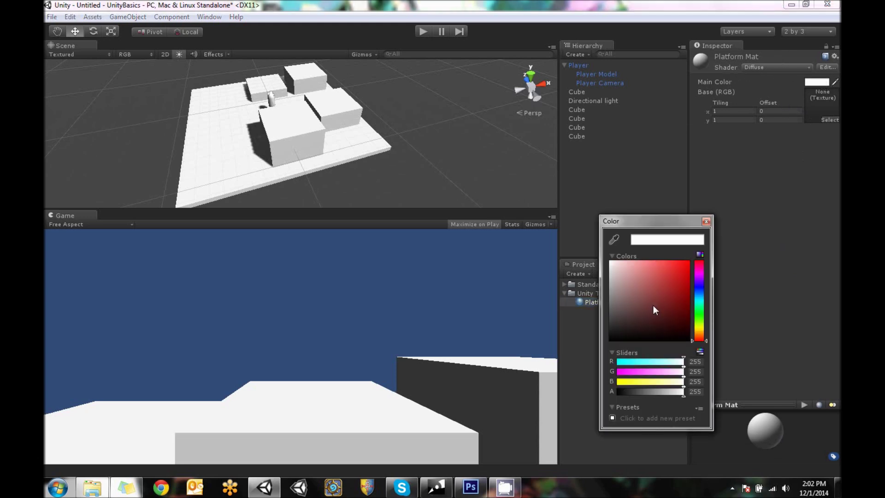
click(700, 315)
drag(654, 315, 701, 299)
click(708, 222)
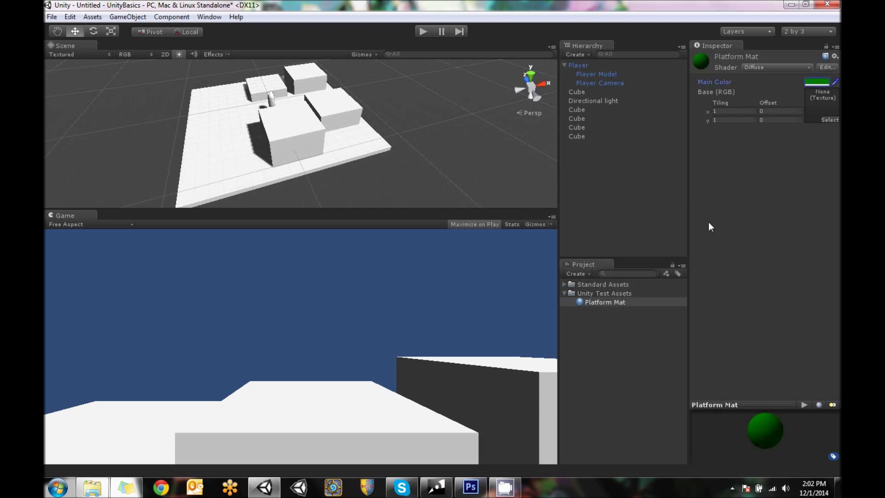
Assign Platform Mat as Element 0 of the first platform cube's Mesh Renderer materials
click(580, 109)
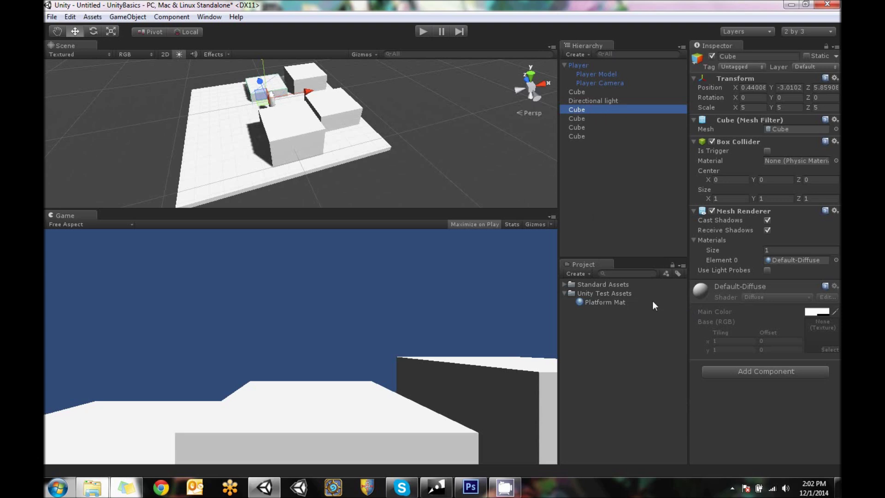
drag(608, 302, 801, 261)
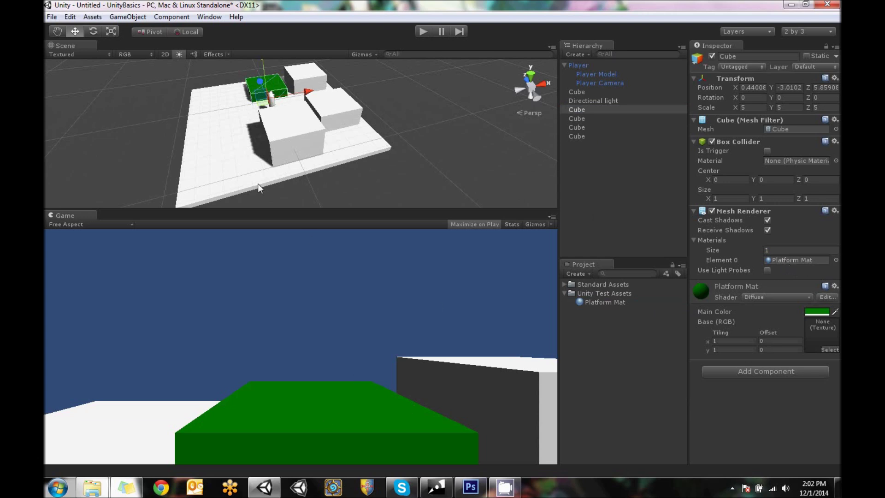
Assign Platform Mat as Element 0 of the Mesh Renderer materials on the three remaining white platform cubes together
alt+drag(258, 183, 491, 134)
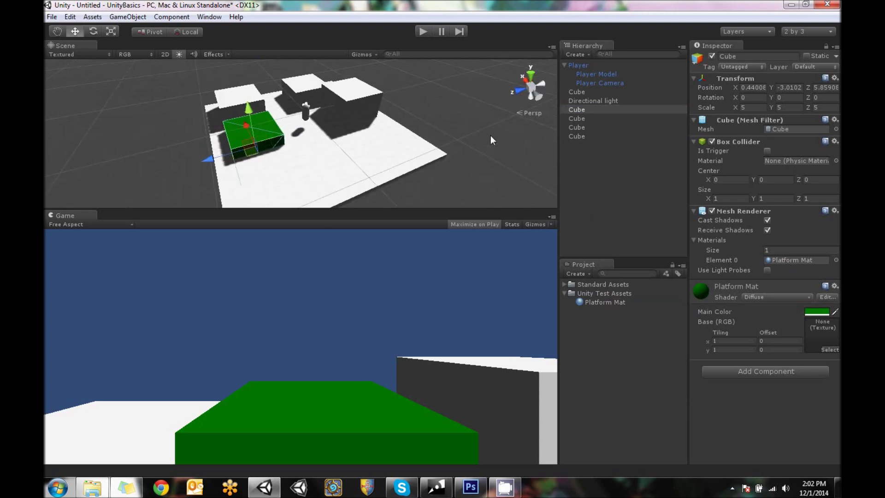
click(582, 117)
shift+click(582, 126)
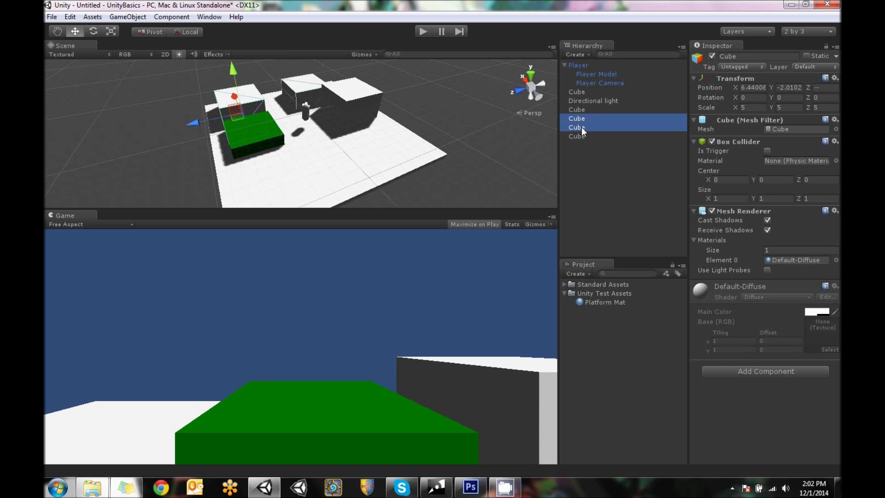
shift+click(582, 136)
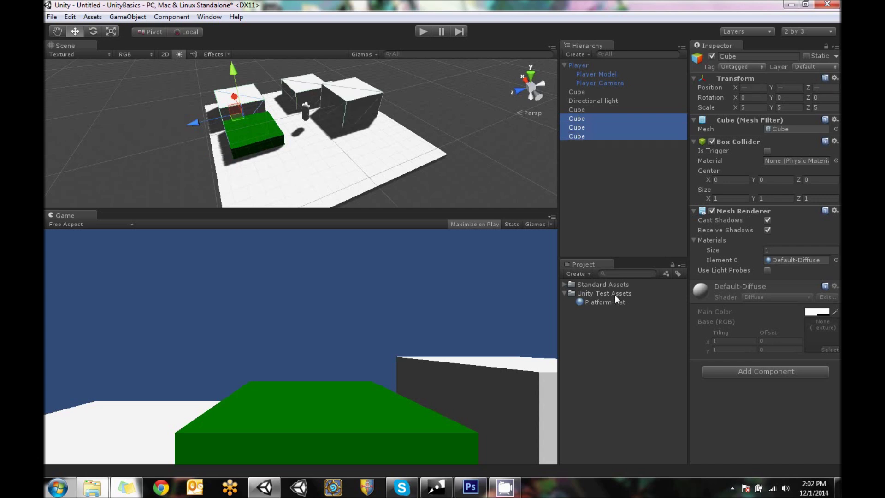
drag(608, 303, 795, 261)
click(443, 115)
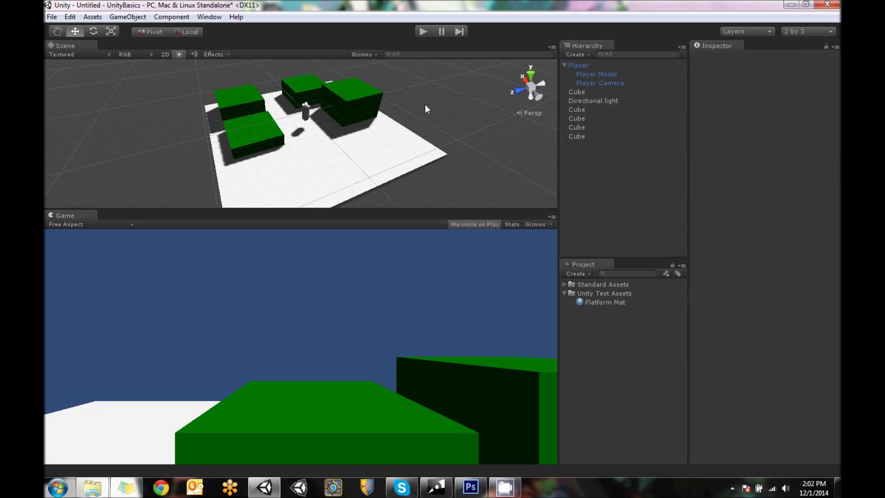
Play-test the scene by walking the first-person player around and jumping across the green platforms
click(422, 31)
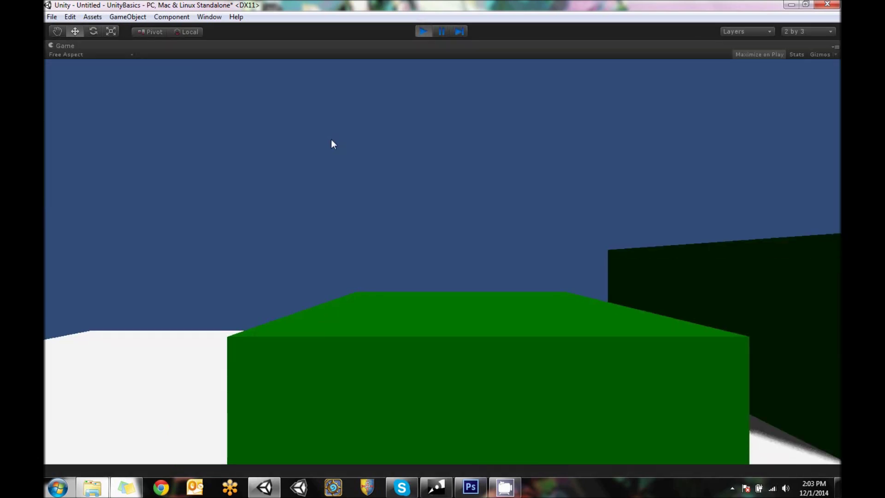
key(w)
key(s)
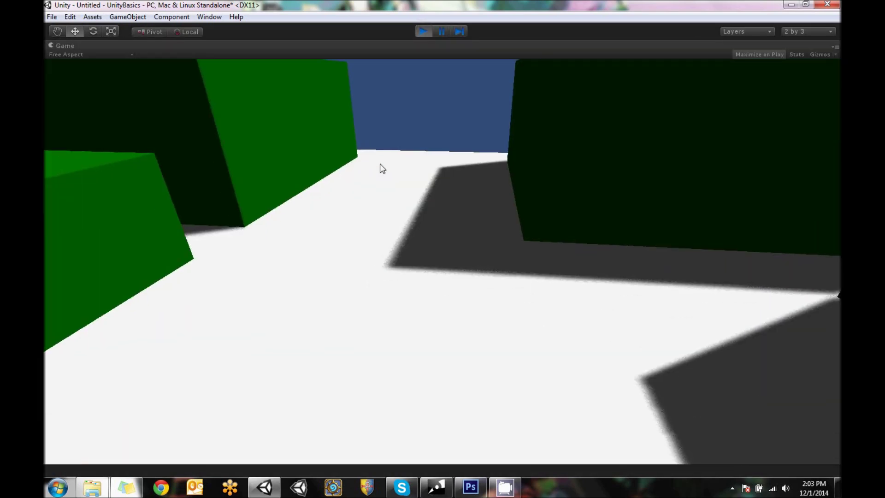
key(w)
key(w)
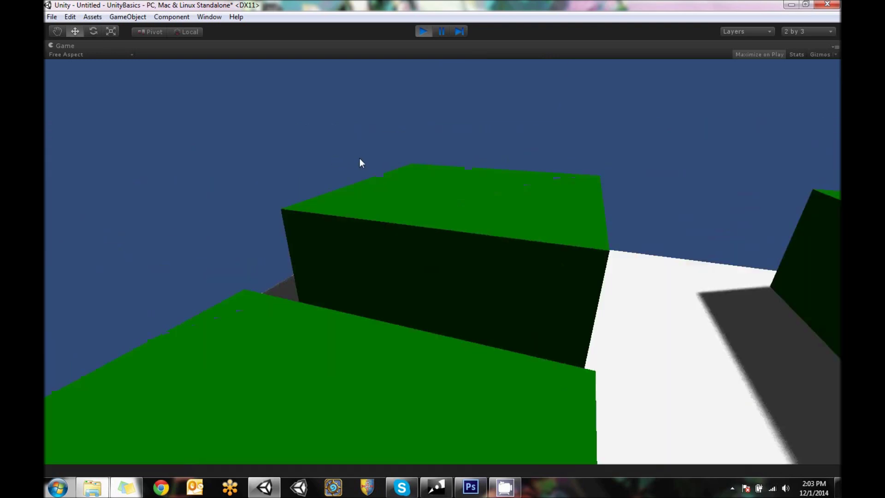
key(w)
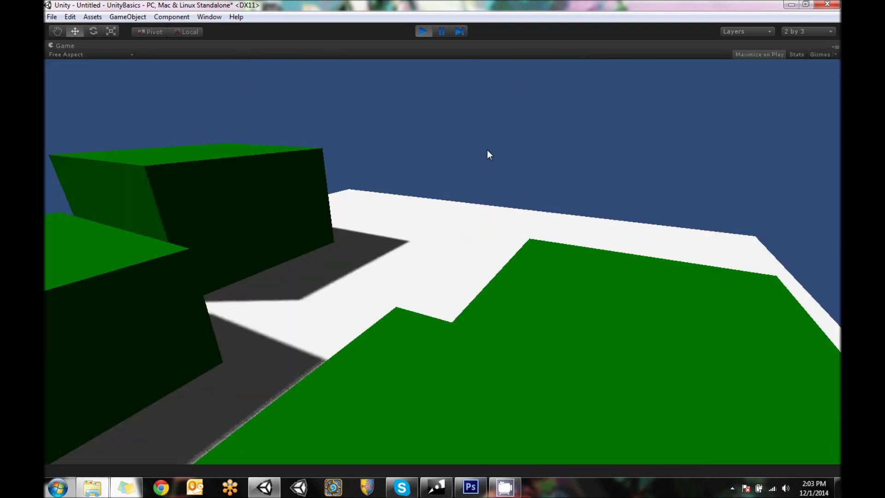
key(w)
key(space)
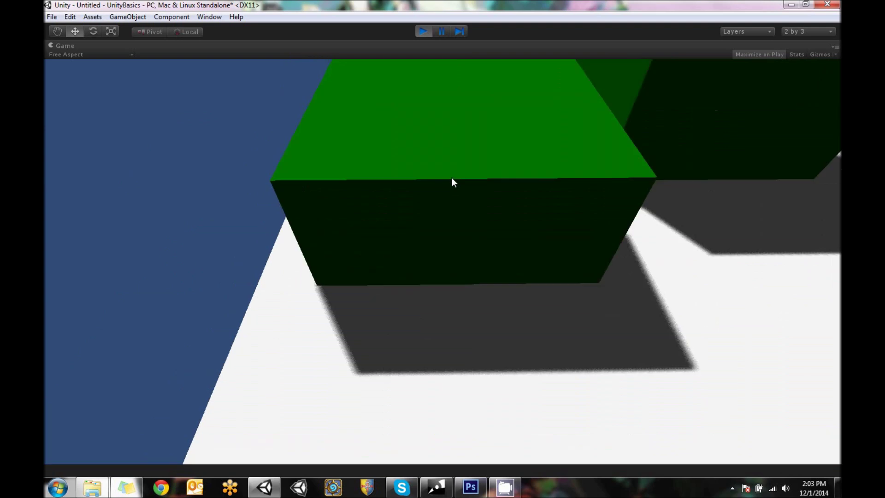
key(w)
key(space)
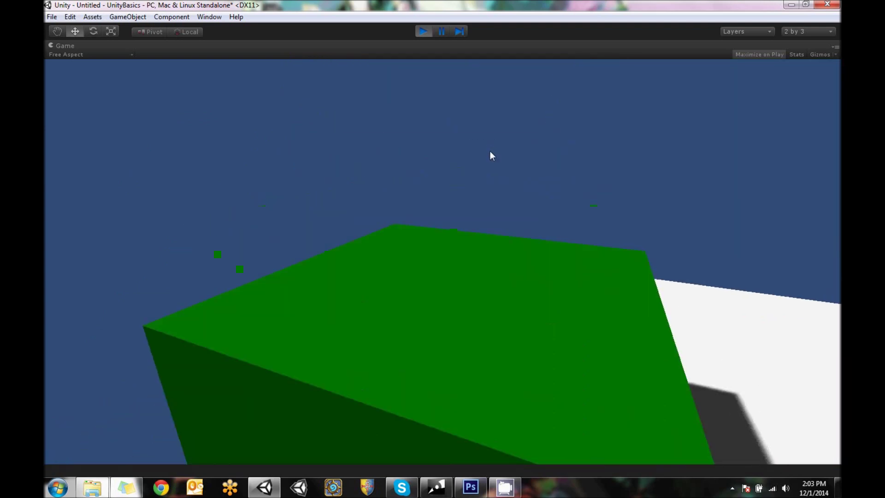